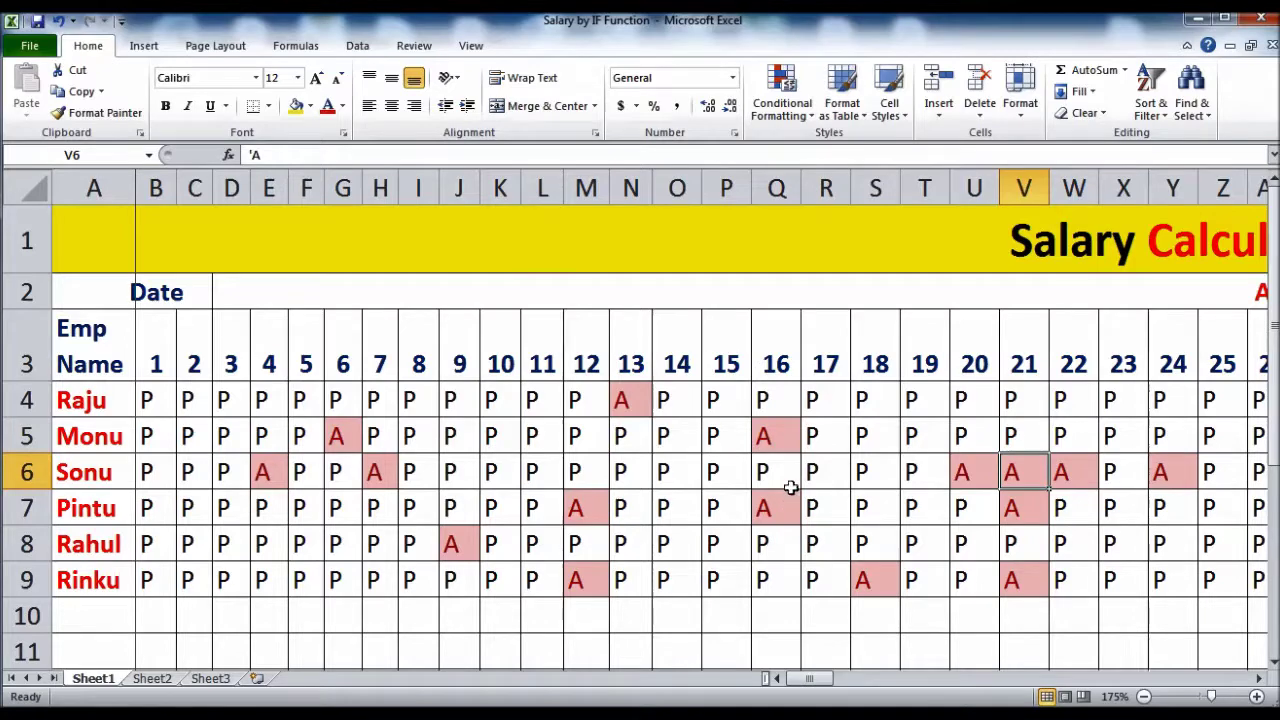
Look across row 6 of the April attendance sheet as far as the Absent and Salary columns
{"action": "key", "text": "Right"}
{"action": "key", "text": "Right"}
{"action": "key", "text": "Right"}
{"action": "key", "text": "Right"}
{"action": "key", "text": "Right"}
{"action": "key", "text": "Right"}
{"action": "key", "text": "Right"}
{"action": "key", "text": "Right"}
{"action": "key", "text": "Right"}
{"action": "key", "text": "Right"}
{"action": "key", "text": "Right"}
{"action": "key", "text": "Right"}
{"action": "key", "text": "Right"}
{"action": "key", "text": "Right"}
{"action": "key", "text": "Right"}
{"action": "key", "text": "Right"}
{"action": "key", "text": "Right"}
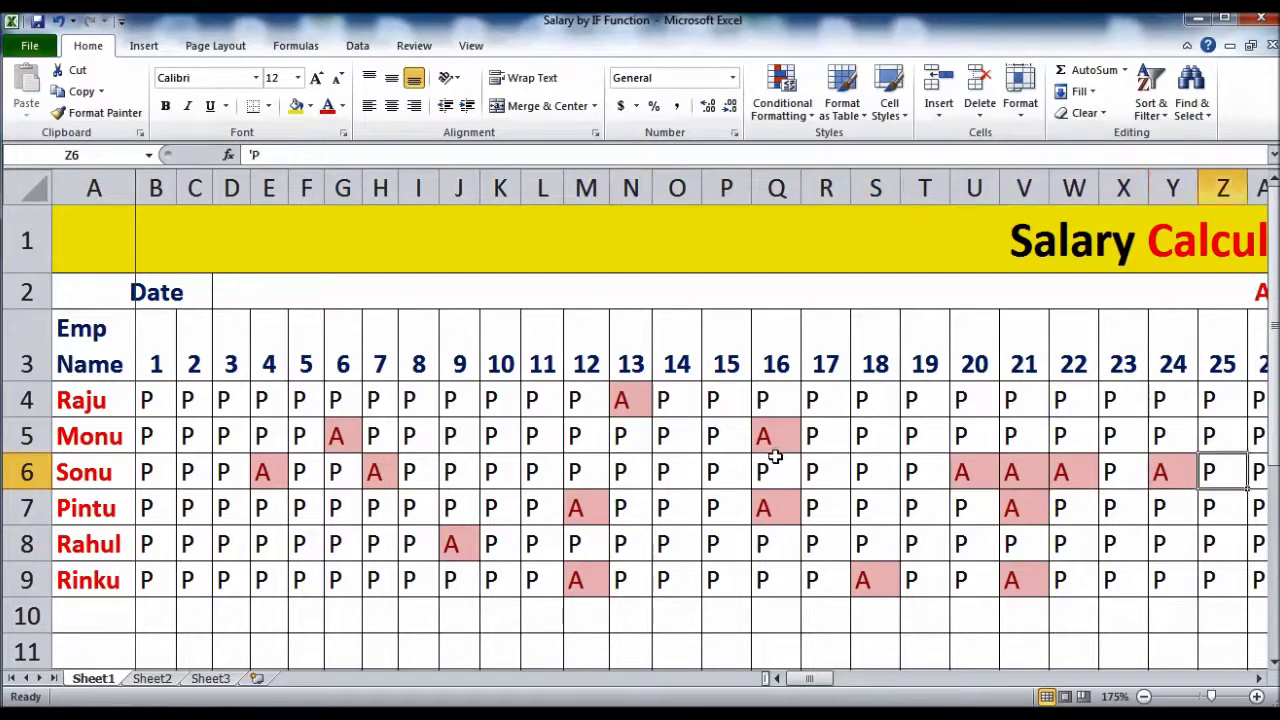
{"action": "key", "text": "Right"}
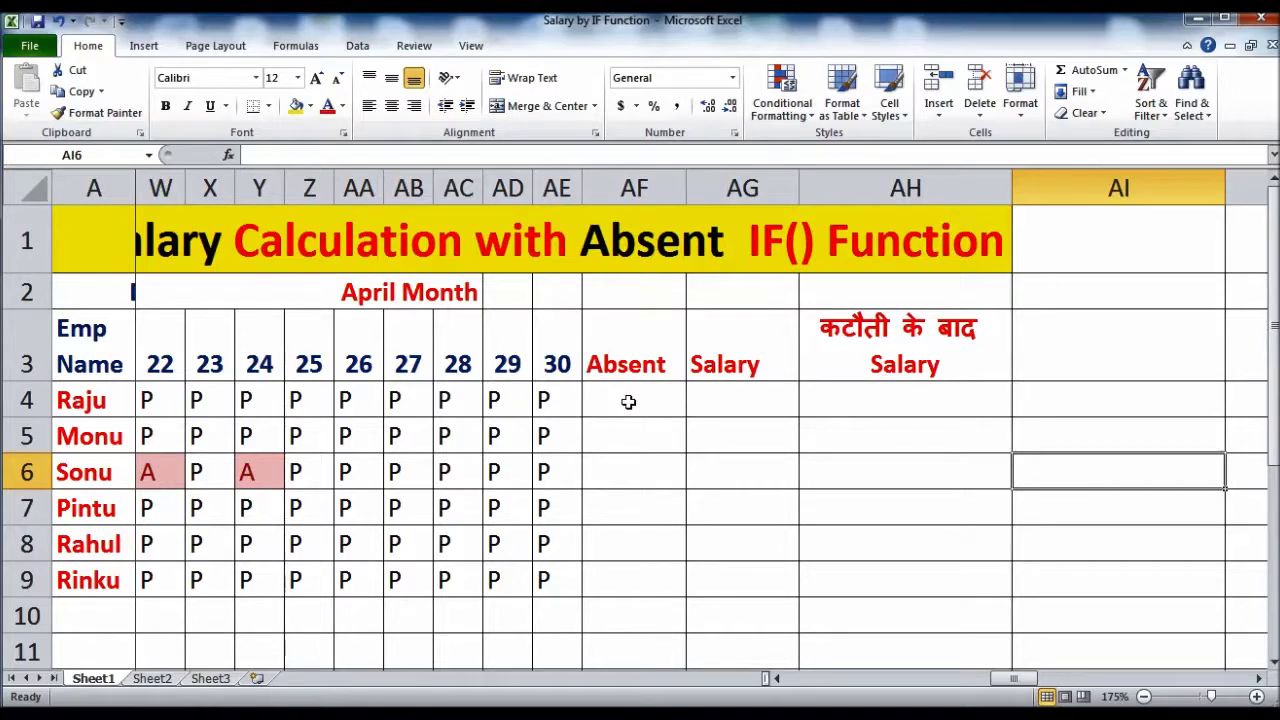
Start a COUNTIF formula in the first employee's Absent cell, AF4
{"action": "left_click", "coordinate": [628, 401]}
{"action": "type", "text": "="}
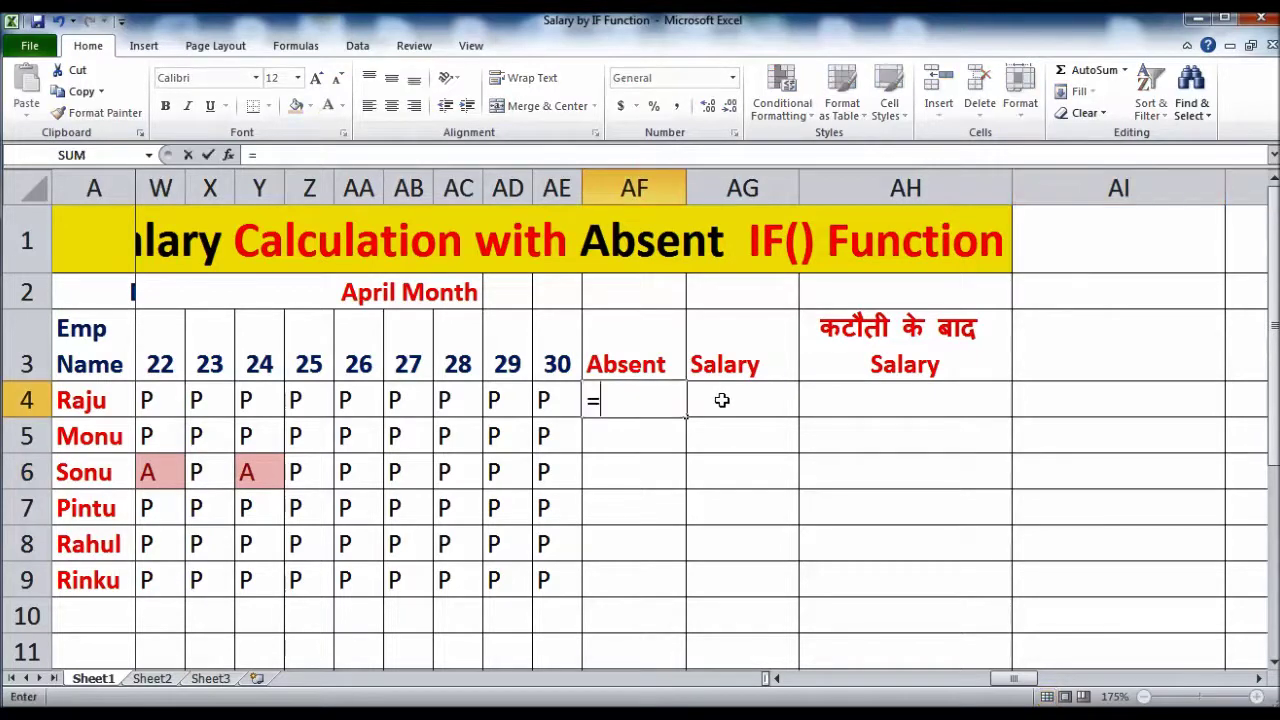
{"action": "type", "text": "coi"}
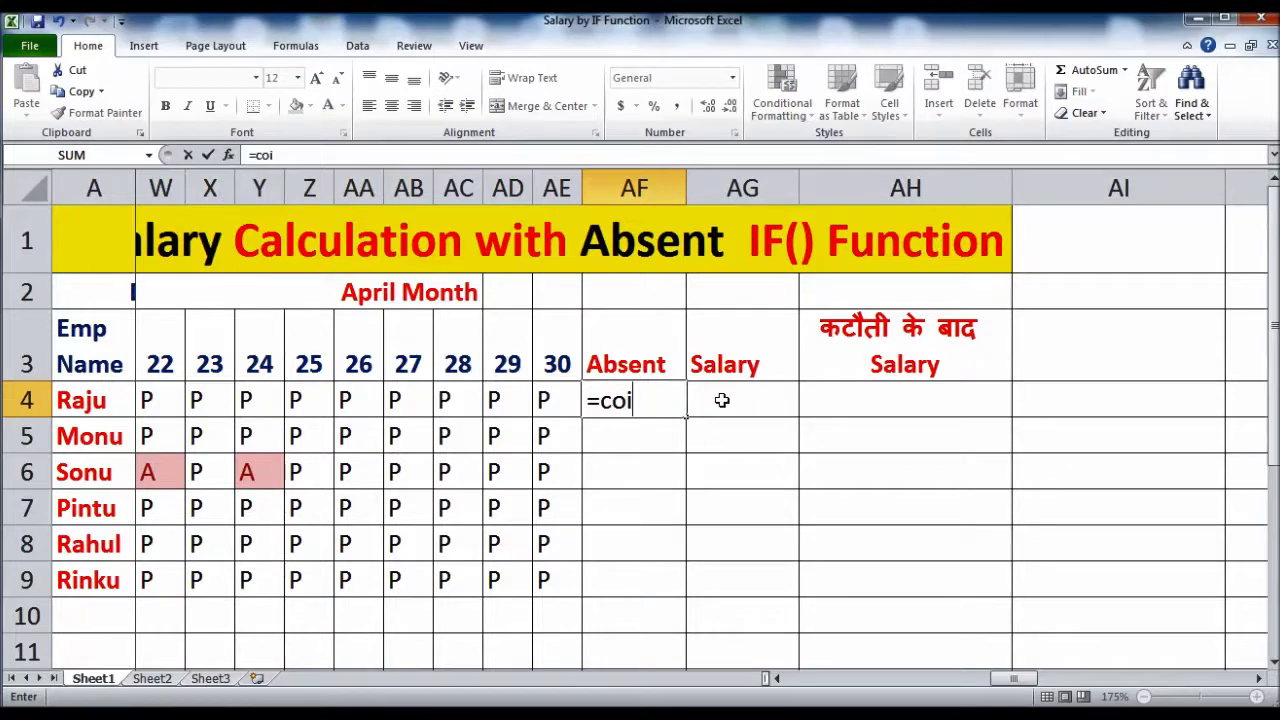
{"action": "key", "text": "BackSpace"}
{"action": "type", "text": "untif"}
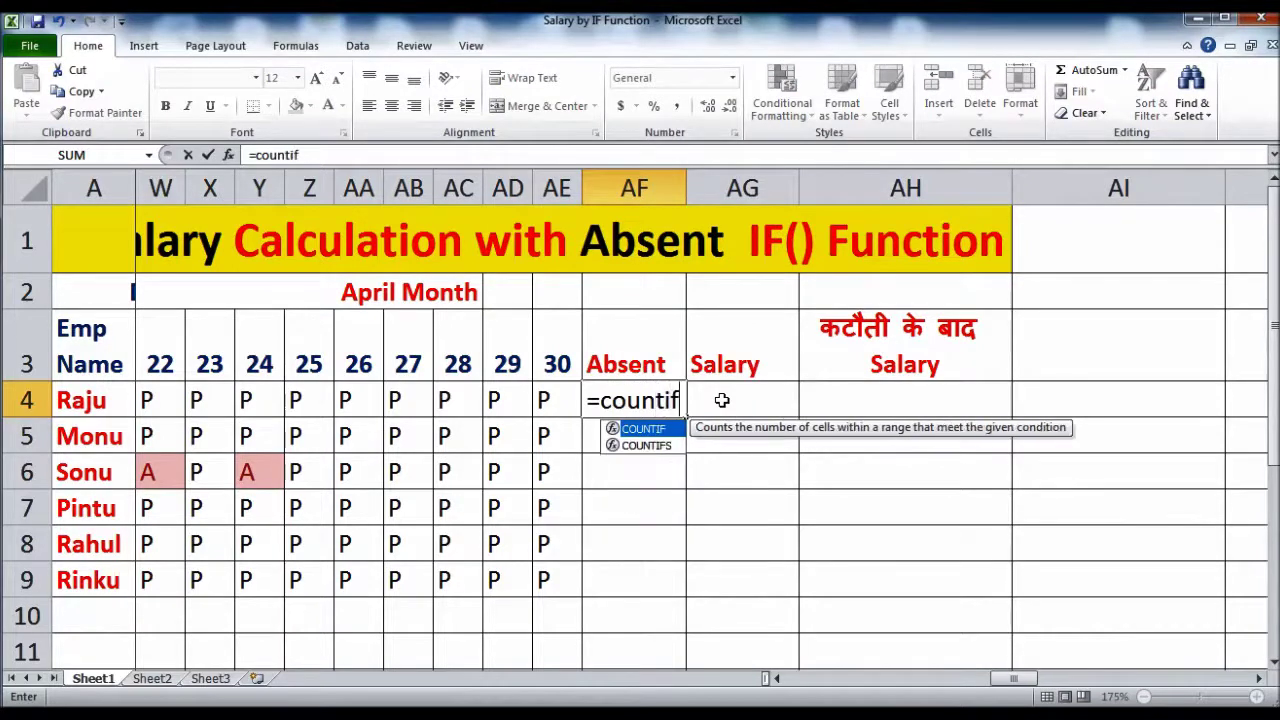
{"action": "type", "text": "("}
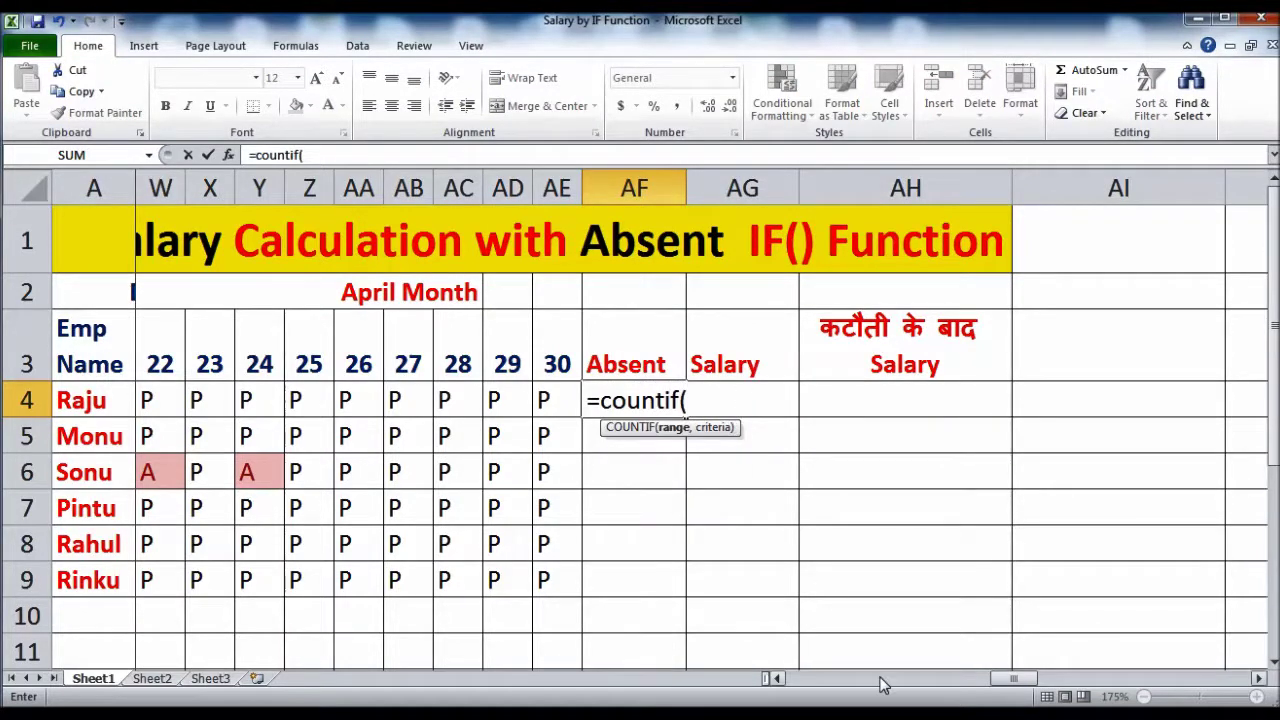
Set the COUNTIF range to the first employee's full month of attendance, B4:AE4
{"action": "left_click_drag", "start_coordinate": [1010, 680], "coordinate": [787, 693]}
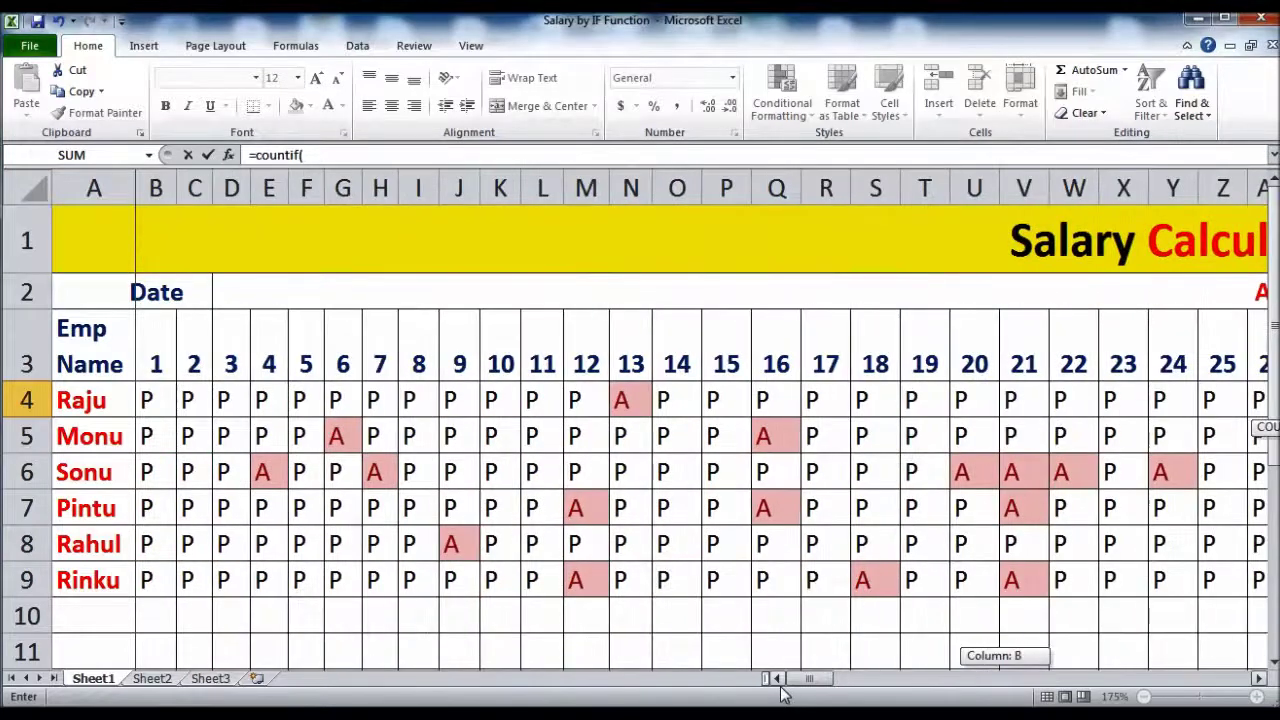
{"action": "left_click", "coordinate": [150, 400]}
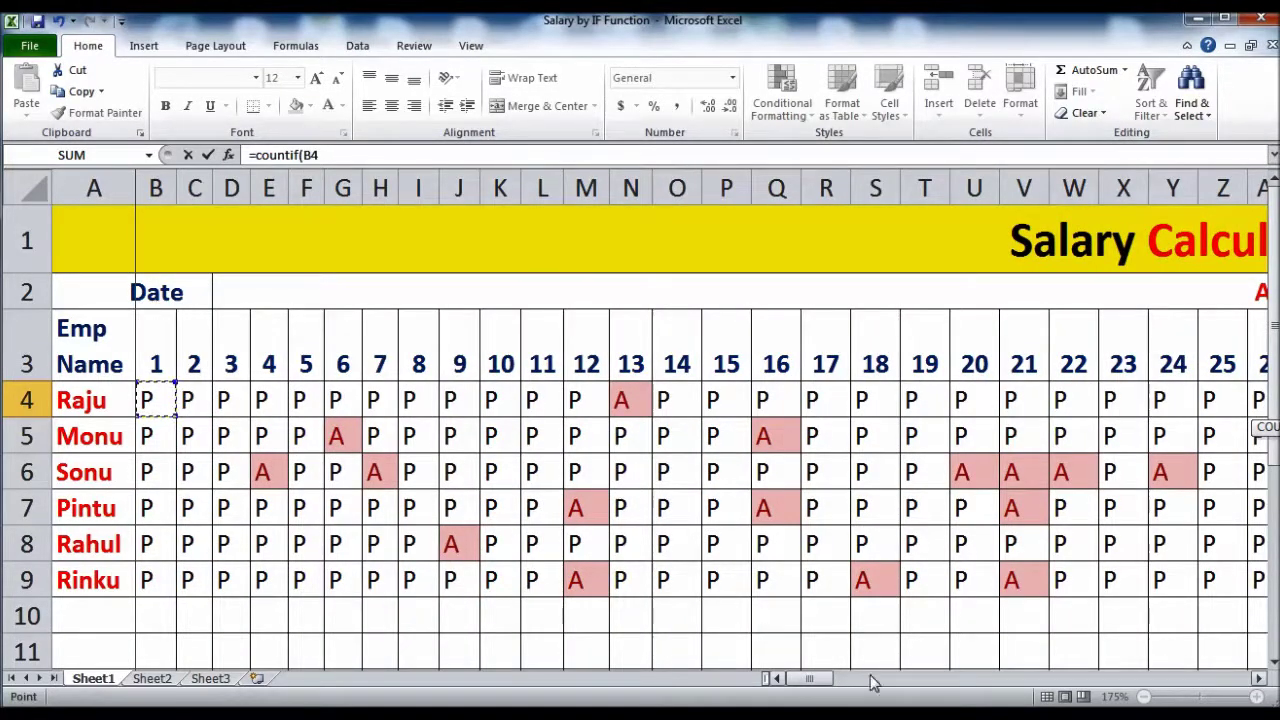
{"action": "left_click_drag", "start_coordinate": [803, 680], "coordinate": [962, 683]}
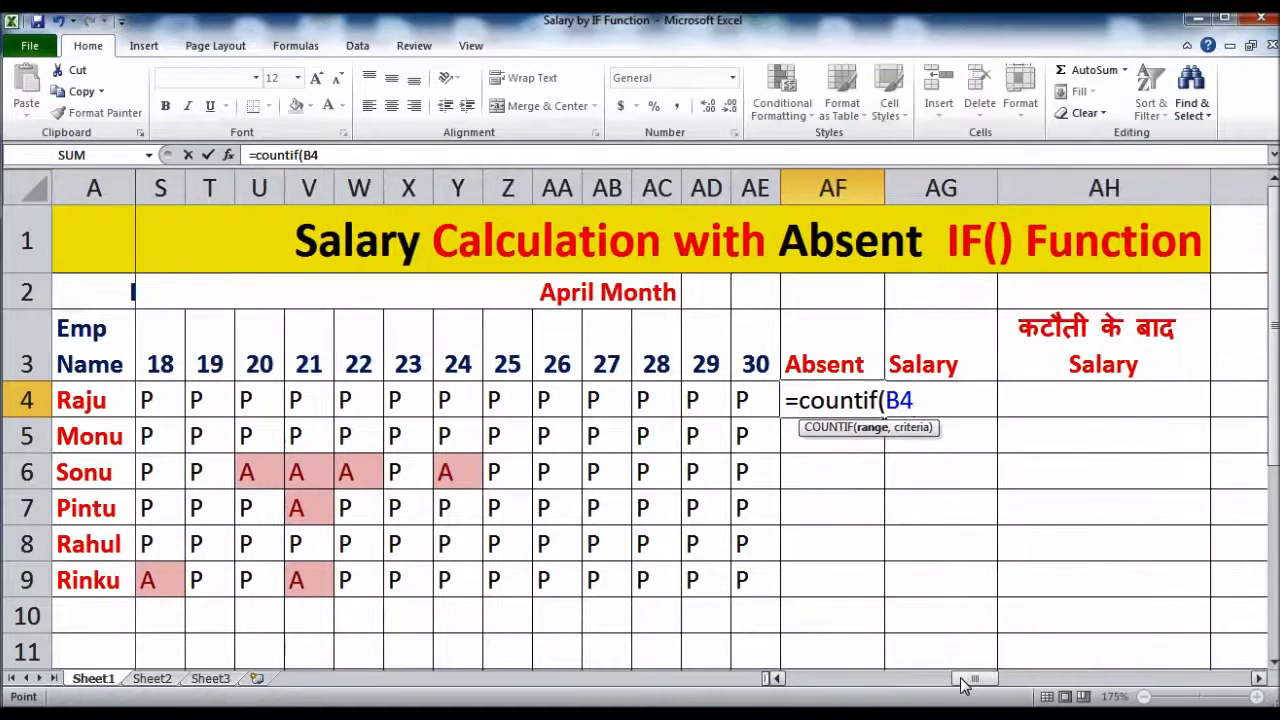
{"action": "key", "text": "F8"}
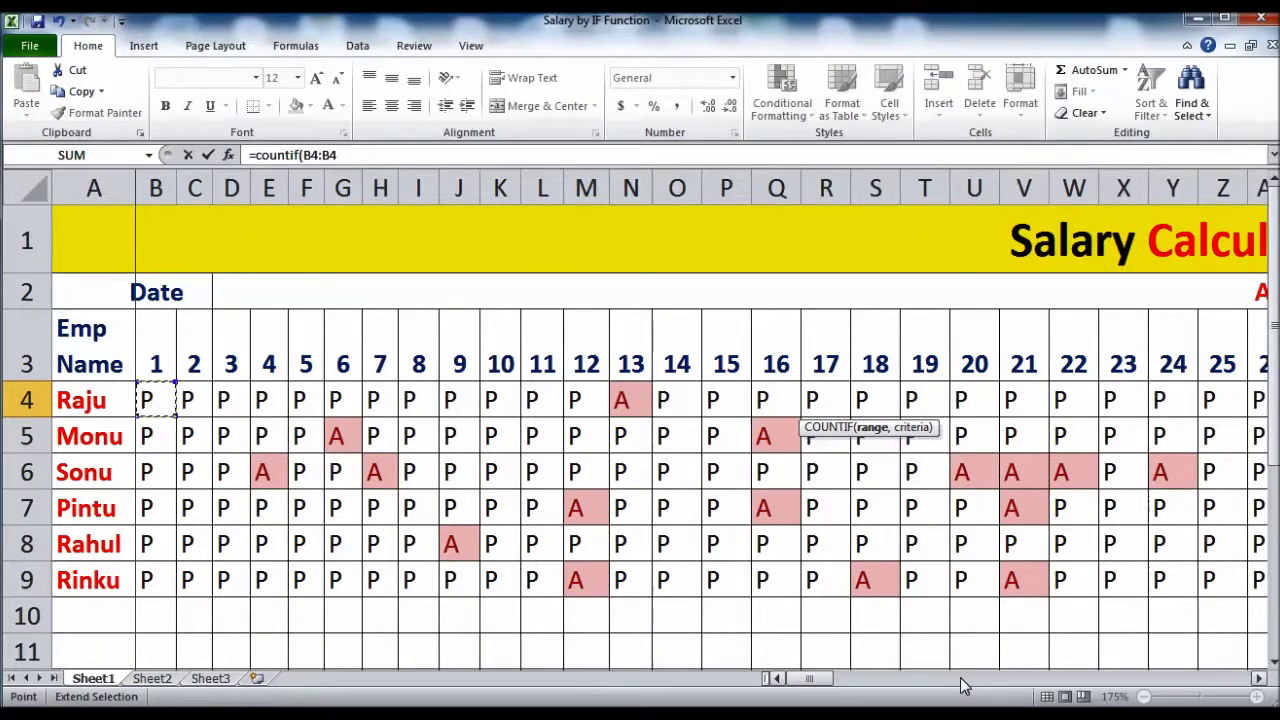
{"action": "left_click_drag", "start_coordinate": [814, 680], "coordinate": [963, 688]}
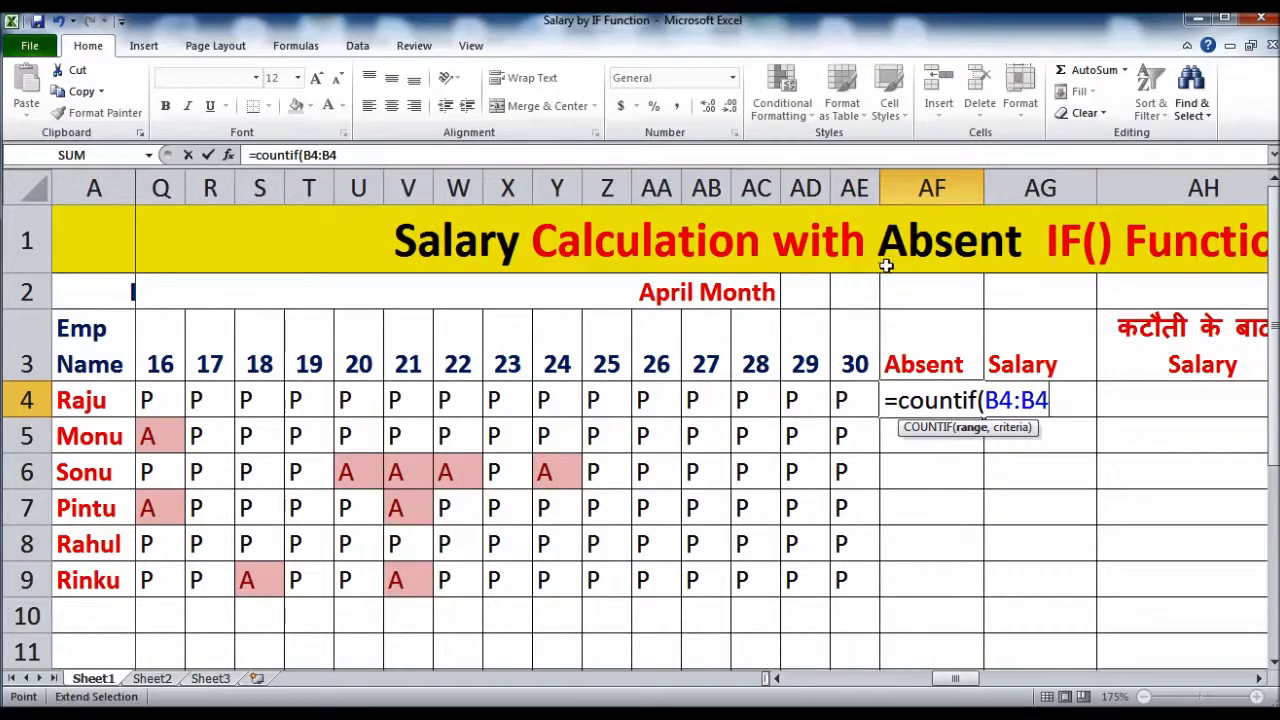
{"action": "left_click", "coordinate": [1054, 399]}
{"action": "key", "text": "BackSpace"}
{"action": "key", "text": "BackSpace"}
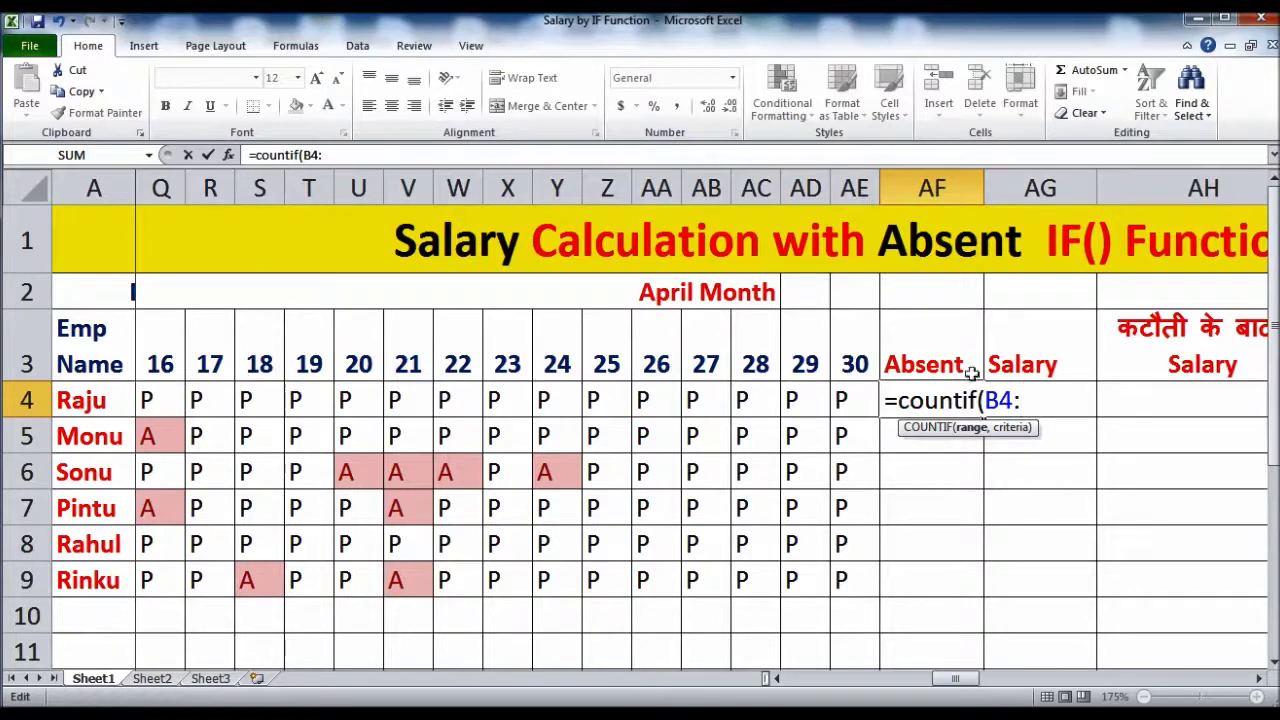
{"action": "left_click", "coordinate": [841, 401]}
{"action": "key", "text": "Return"}
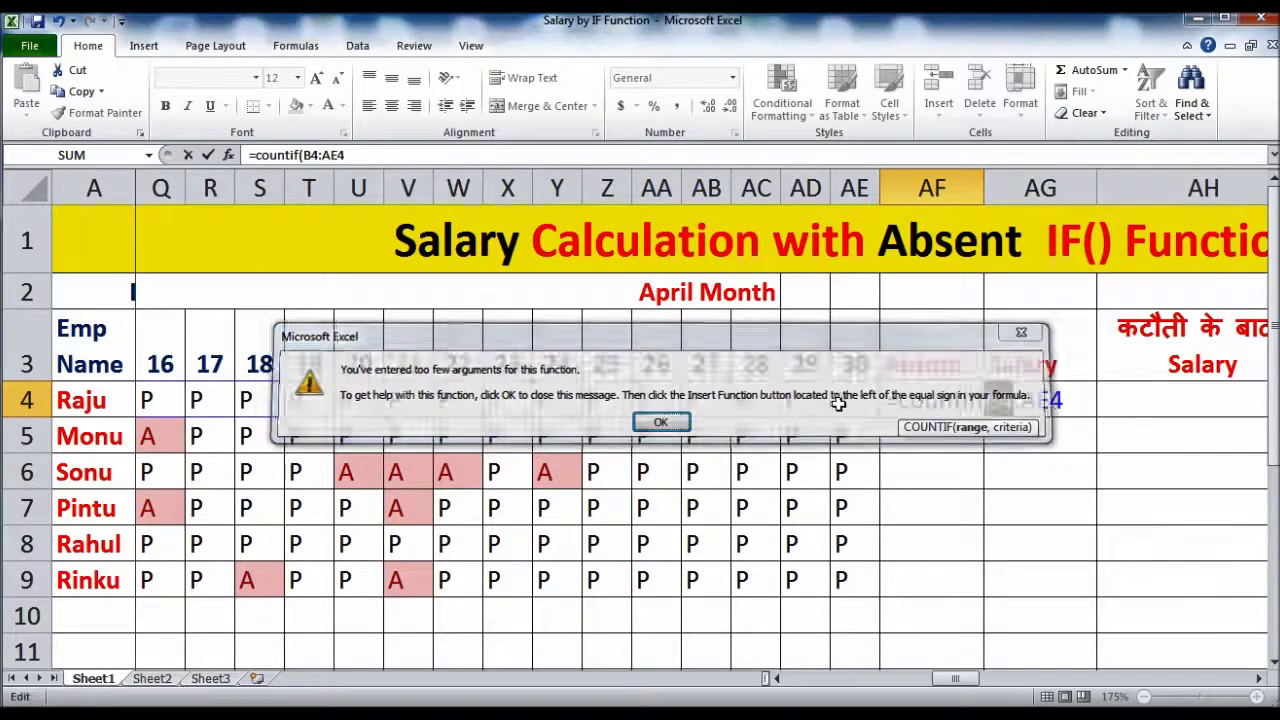
{"action": "key", "text": "Return"}
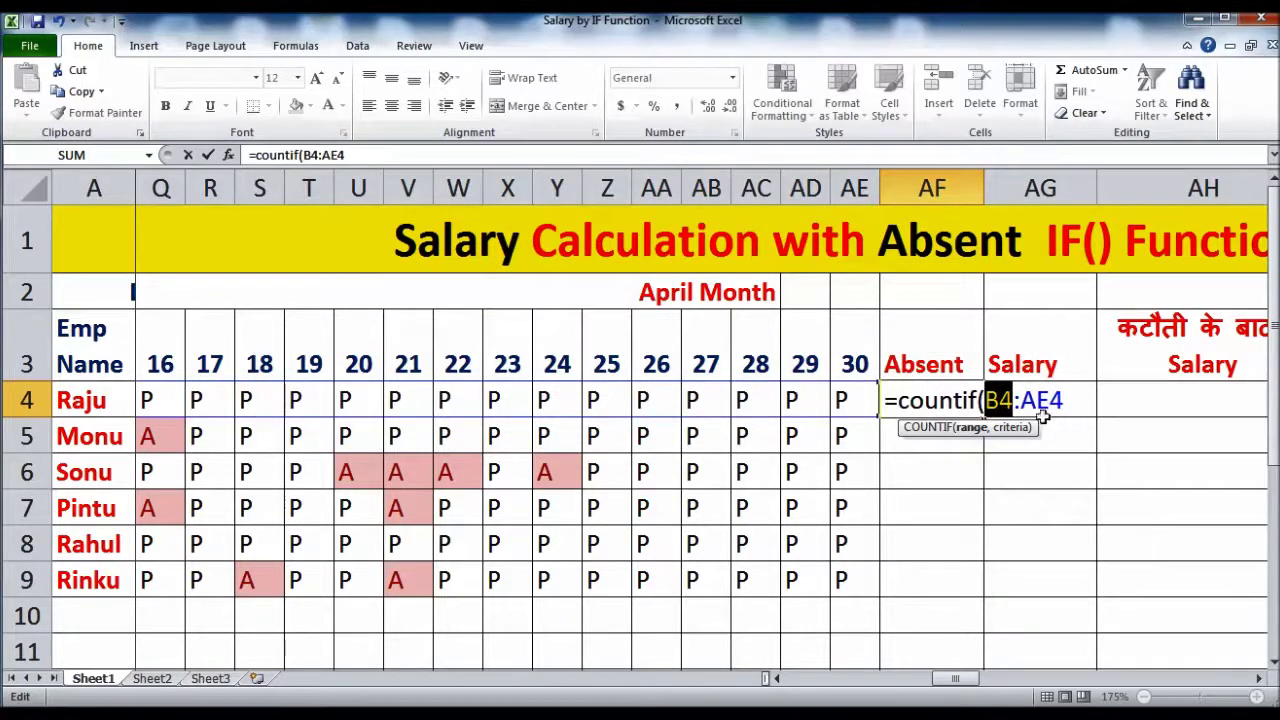
Complete the COUNTIF formula in AF4 with the criterion "A" and fill it down to AF9
{"action": "key", "text": "End"}
{"action": "type", "text": ","}
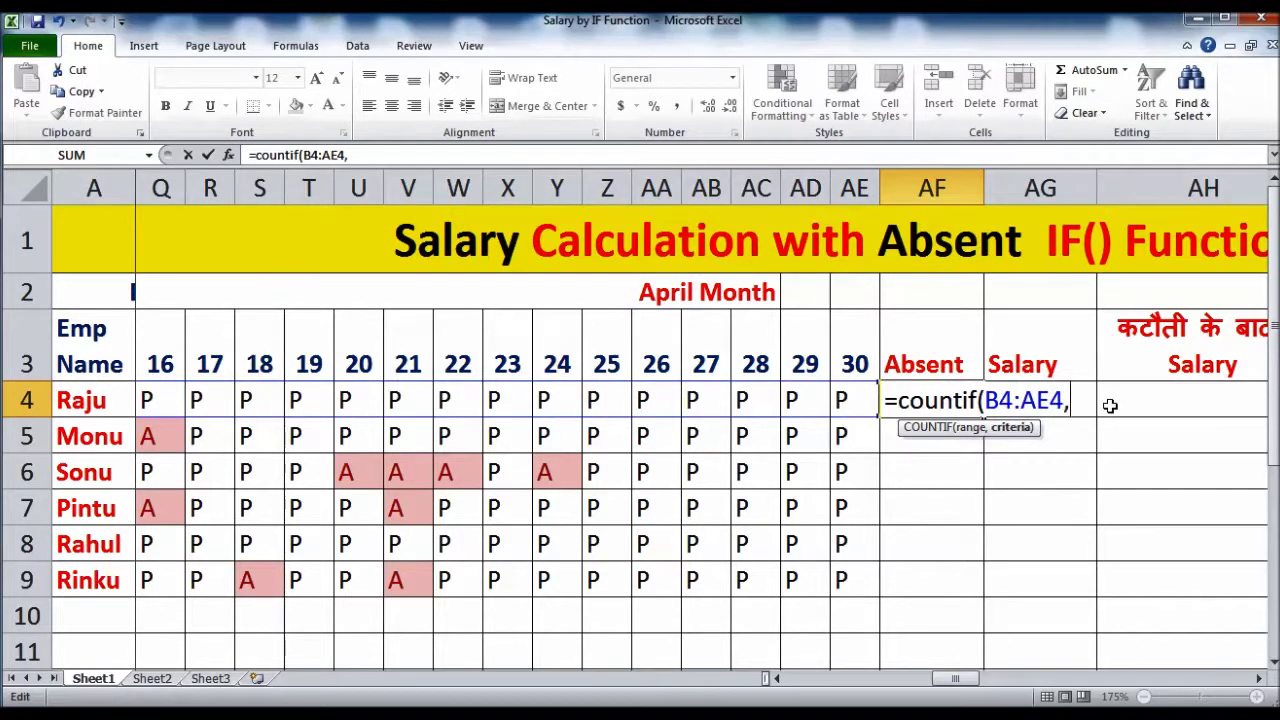
{"action": "type", "text": "\"A\")"}
{"action": "key", "text": "Return"}
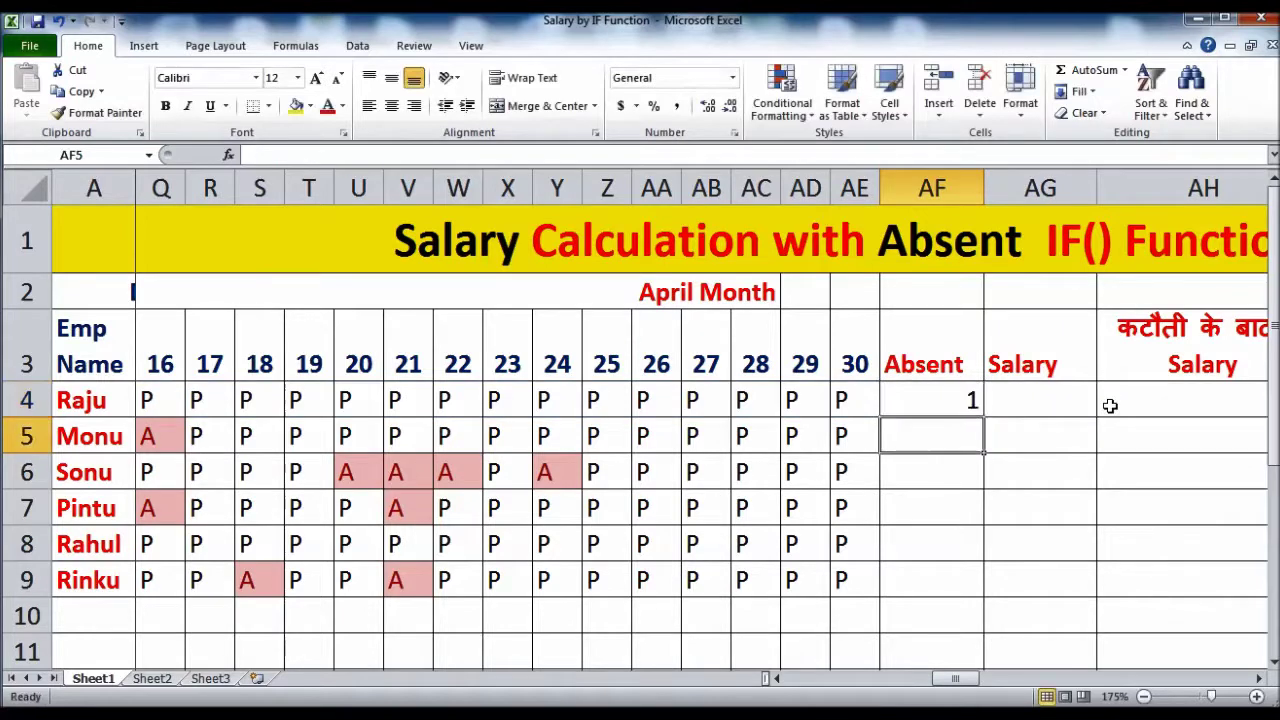
{"action": "left_click", "coordinate": [967, 405]}
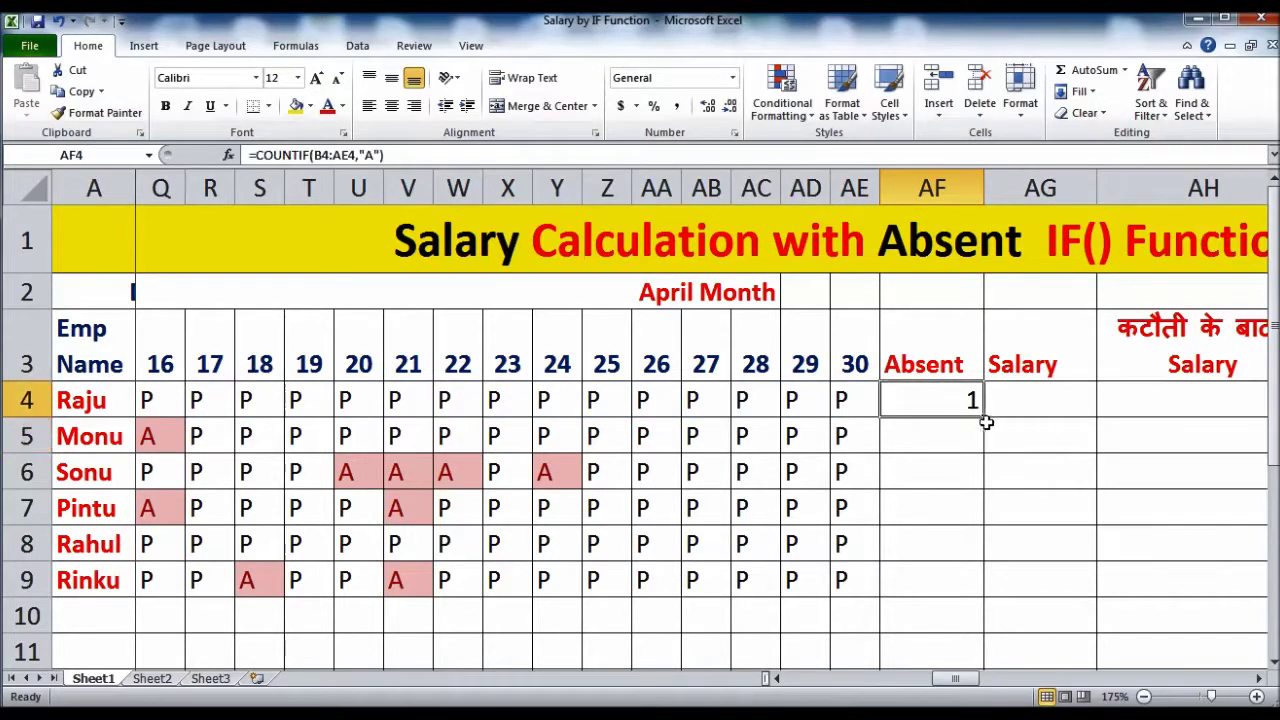
{"action": "double_click", "coordinate": [985, 421]}
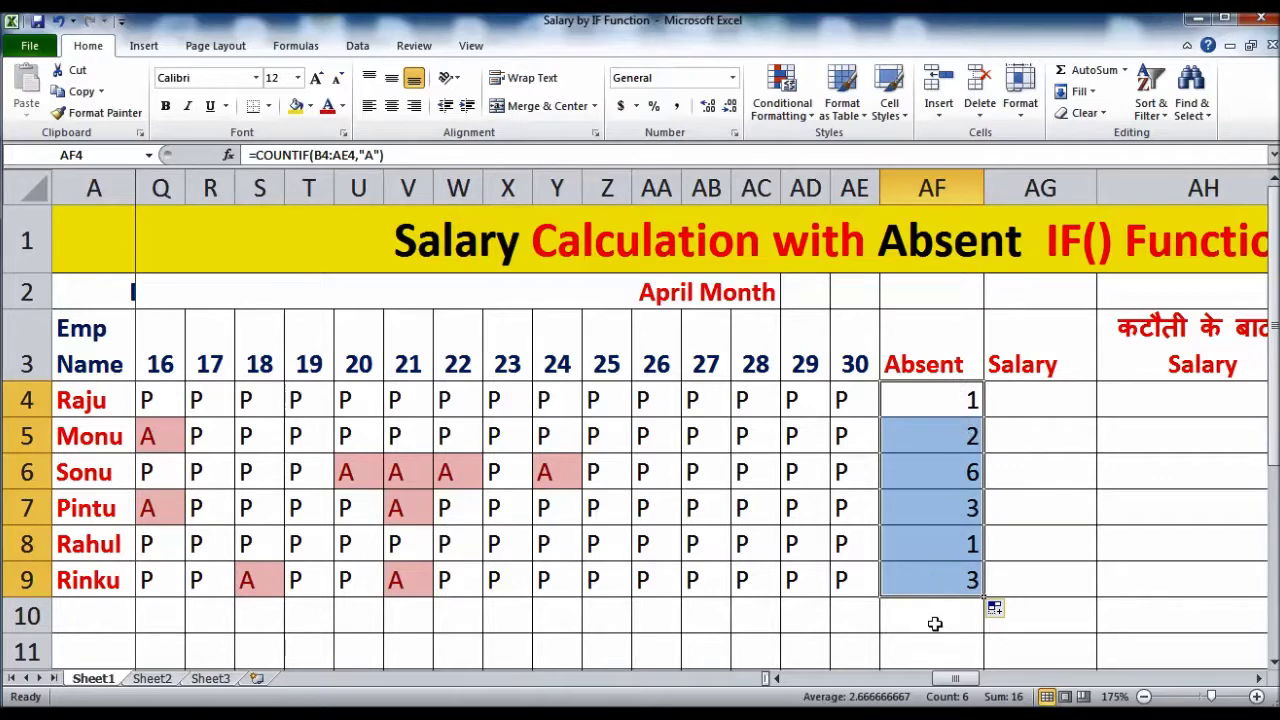
Look back and forth along row 5 of the attendance sheet, from the daily marks to the salary columns
{"action": "left_click", "coordinate": [1048, 404]}
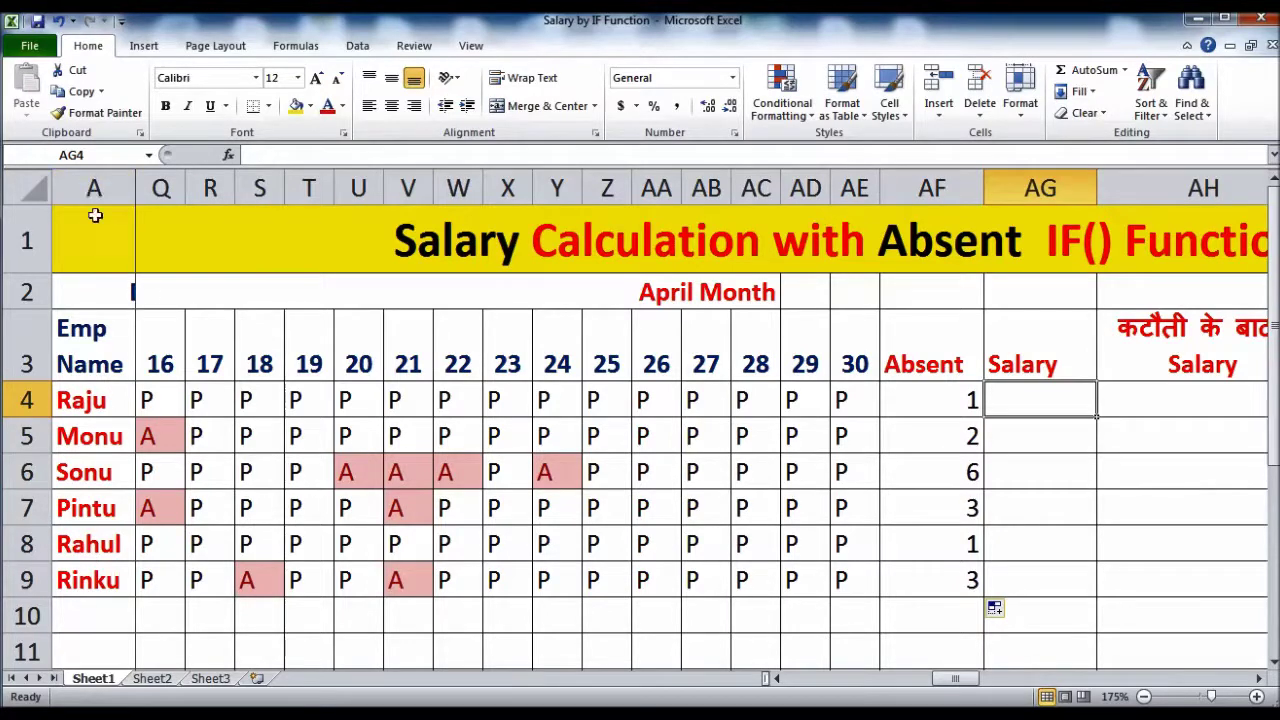
{"action": "left_click", "coordinate": [145, 425]}
{"action": "key", "text": "Right"}
{"action": "key", "text": "Right"}
{"action": "key", "text": "Right"}
{"action": "key", "text": "Right"}
{"action": "key", "text": "Right"}
{"action": "key", "text": "Right"}
{"action": "key", "text": "Right"}
{"action": "key", "text": "Right"}
{"action": "key", "text": "Right"}
{"action": "key", "text": "Right"}
{"action": "key", "text": "Right"}
{"action": "key", "text": "Right"}
{"action": "key", "text": "Right"}
{"action": "key", "text": "Right"}
{"action": "key", "text": "Right"}
{"action": "key", "text": "Right"}
{"action": "key", "text": "Right"}
{"action": "key", "text": "Right"}
{"action": "key", "text": "Right"}
{"action": "key", "text": "Right"}
{"action": "key", "text": "Right"}
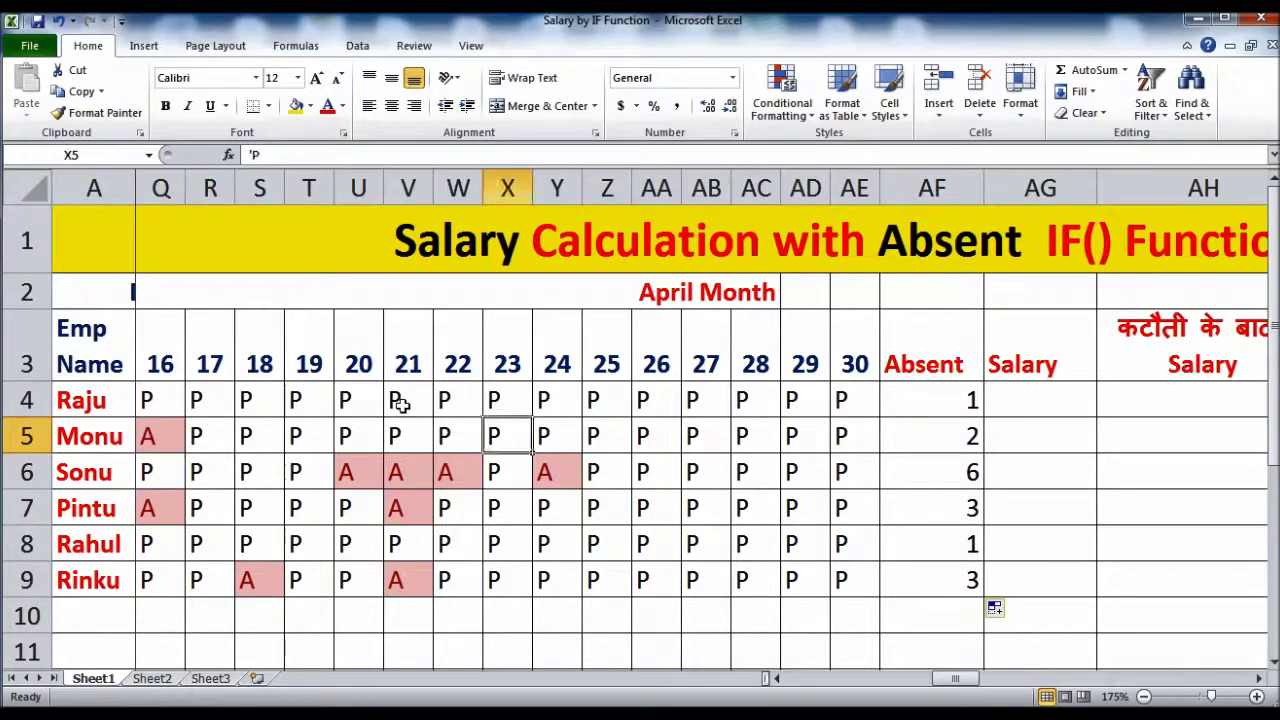
{"action": "key", "text": "Left"}
{"action": "key", "text": "Left"}
{"action": "key", "text": "Left"}
{"action": "key", "text": "Left"}
{"action": "key", "text": "Left"}
{"action": "key", "text": "Left"}
{"action": "key", "text": "Left"}
{"action": "key", "text": "Left"}
{"action": "key", "text": "Left"}
{"action": "key", "text": "Left"}
{"action": "key", "text": "Left"}
{"action": "key", "text": "Left"}
{"action": "key", "text": "Left"}
{"action": "key", "text": "Left"}
{"action": "key", "text": "Left"}
{"action": "key", "text": "Left"}
{"action": "key", "text": "Left"}
{"action": "key", "text": "Left"}
{"action": "key", "text": "Left"}
{"action": "key", "text": "Left"}
{"action": "key", "text": "Left"}
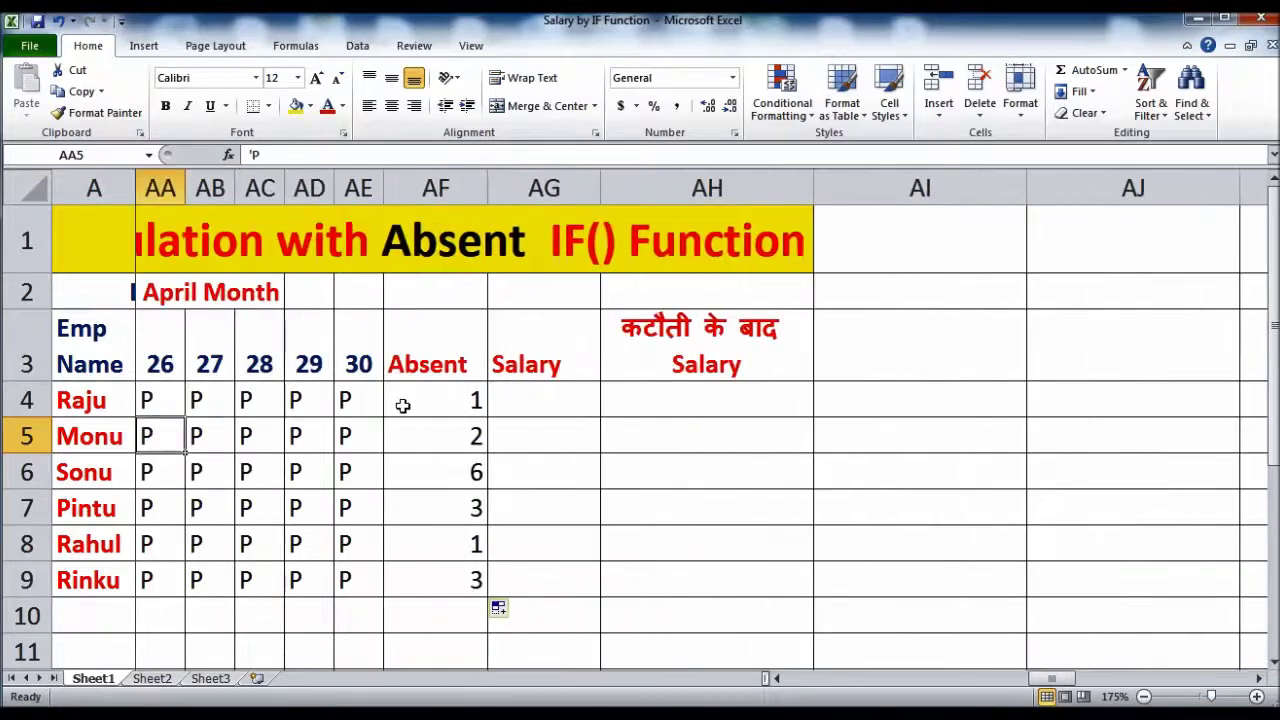
{"action": "key", "text": "Right"}
{"action": "key", "text": "Right"}
{"action": "key", "text": "Right"}
{"action": "key", "text": "Right"}
{"action": "key", "text": "Right"}
{"action": "key", "text": "Right"}
{"action": "key", "text": "Right"}
{"action": "key", "text": "Right"}
{"action": "key", "text": "Right"}
{"action": "key", "text": "Right"}
{"action": "key", "text": "Right"}
{"action": "key", "text": "Right"}
{"action": "key", "text": "Right"}
{"action": "key", "text": "Right"}
{"action": "key", "text": "Right"}
{"action": "key", "text": "Right"}
{"action": "key", "text": "Right"}
{"action": "key", "text": "Right"}
{"action": "key", "text": "Right"}
{"action": "key", "text": "Right"}
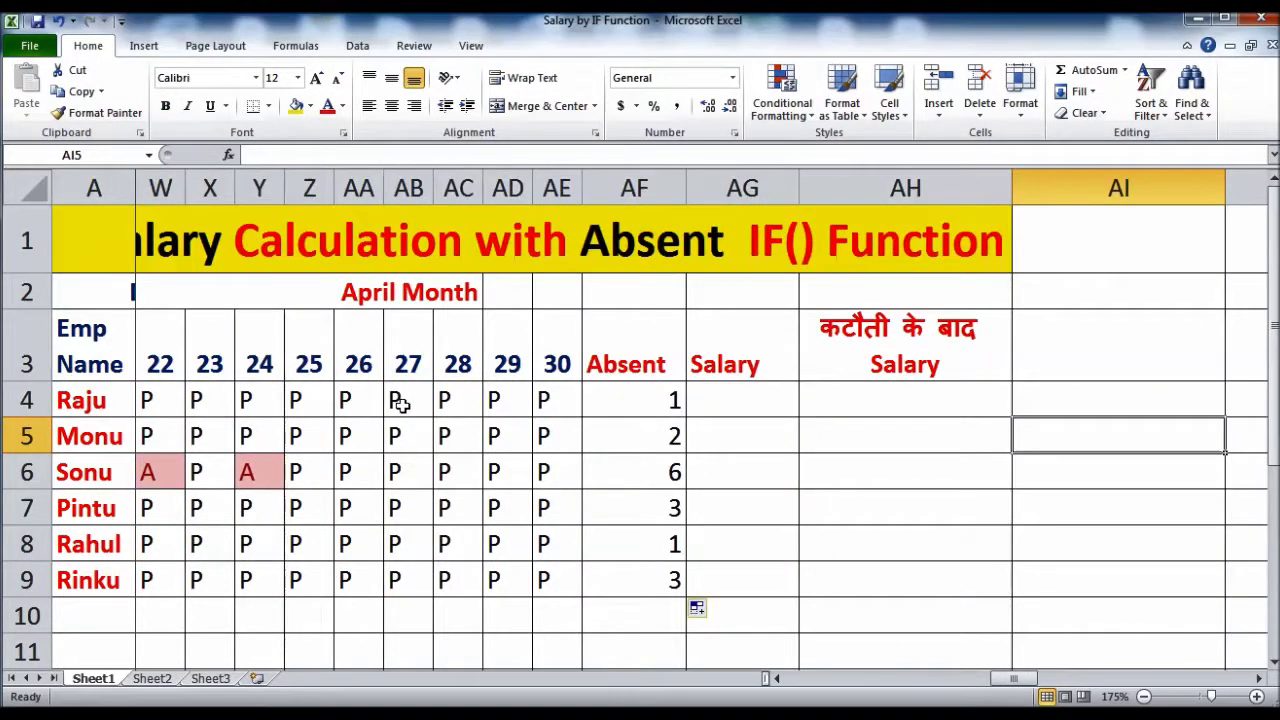
{"action": "key", "text": "Left"}
{"action": "key", "text": "Left"}
{"action": "key", "text": "Left"}
{"action": "key", "text": "Left"}
{"action": "key", "text": "Left"}
{"action": "key", "text": "Left"}
{"action": "key", "text": "Left"}
{"action": "key", "text": "Left"}
{"action": "key", "text": "Left"}
{"action": "key", "text": "Left"}
{"action": "key", "text": "Left"}
{"action": "key", "text": "Left"}
{"action": "key", "text": "Left"}
{"action": "key", "text": "Left"}
{"action": "key", "text": "Left"}
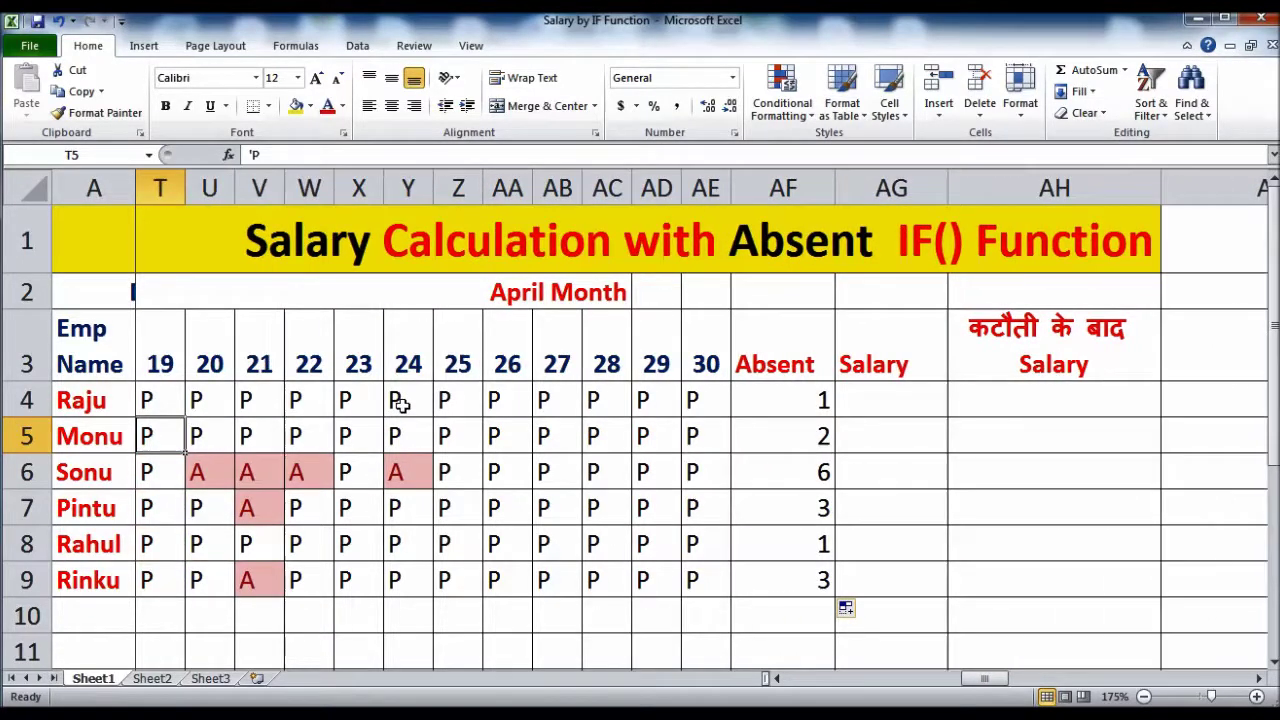
Enter the salaries 20000, 30000, 45000, 25000, 22000 and 15000 in cells AG4 to AG9
{"action": "left_click", "coordinate": [917, 399]}
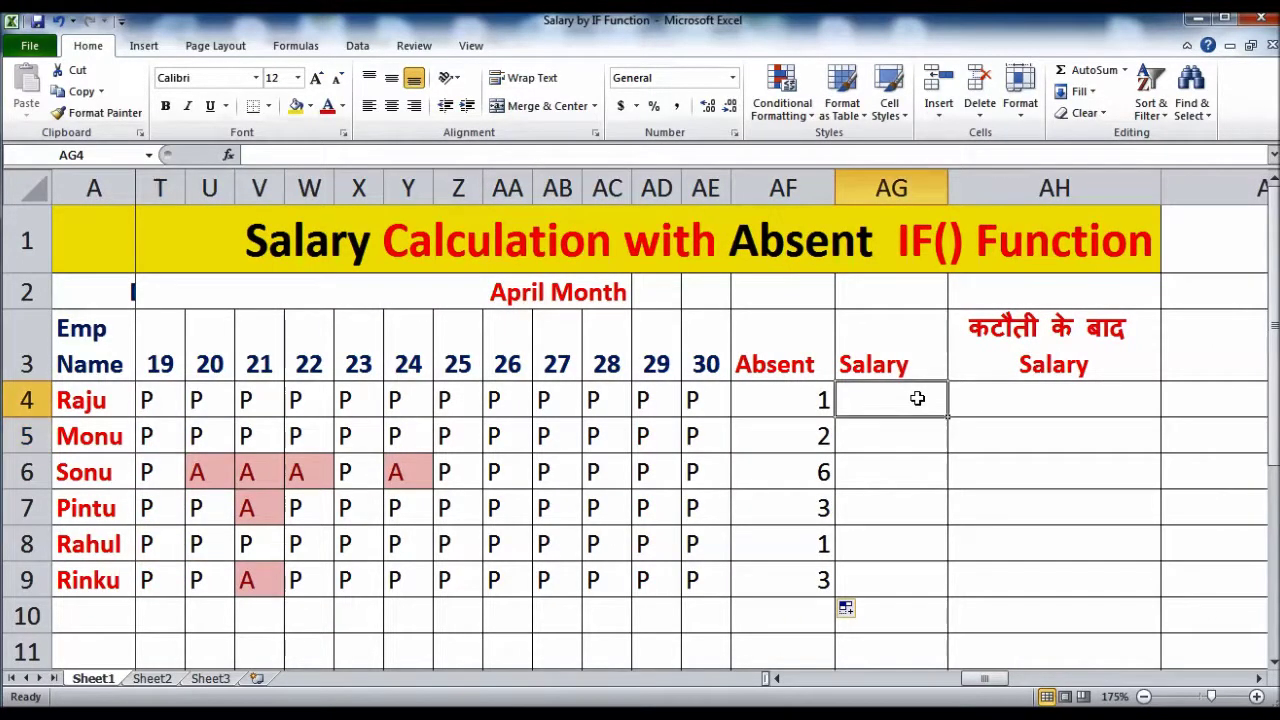
{"action": "type", "text": "20000"}
{"action": "key", "text": "Return"}
{"action": "type", "text": "30000"}
{"action": "key", "text": "Return"}
{"action": "type", "text": "45000"}
{"action": "key", "text": "Return"}
{"action": "type", "text": "25000"}
{"action": "key", "text": "Return"}
{"action": "type", "text": "22000"}
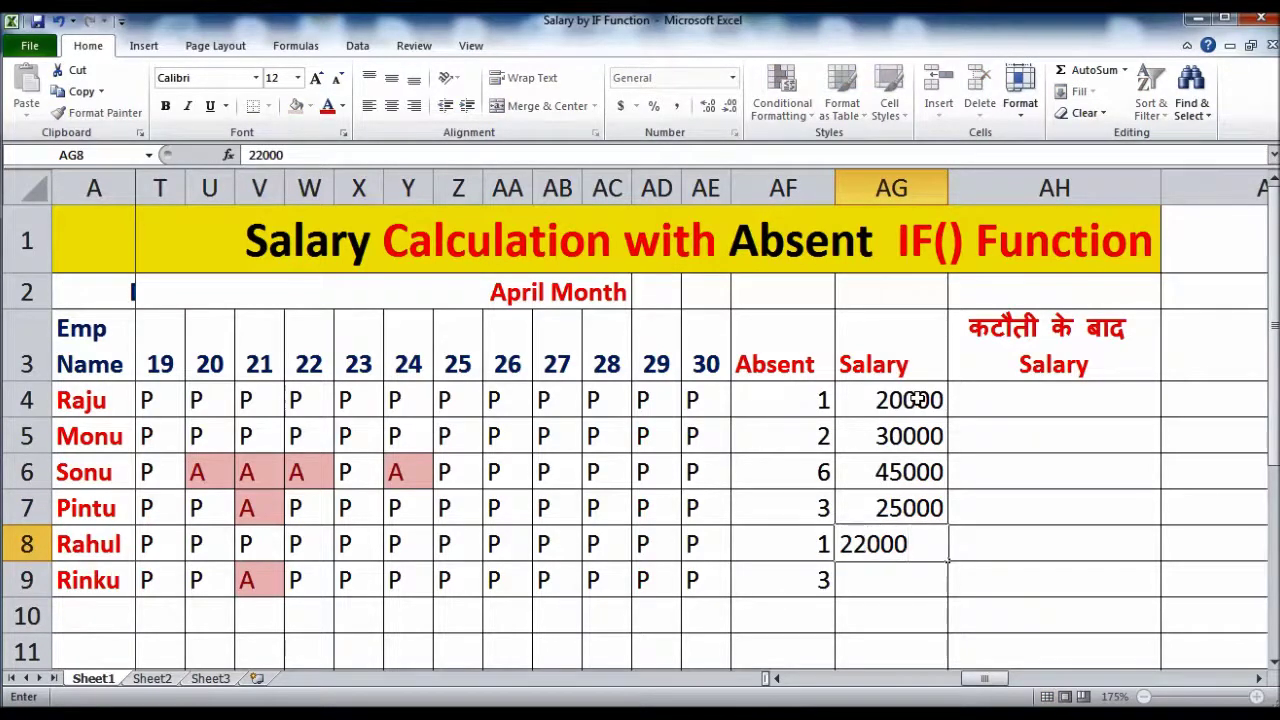
{"action": "key", "text": "Return"}
{"action": "type", "text": "15000"}
{"action": "key", "text": "Return"}
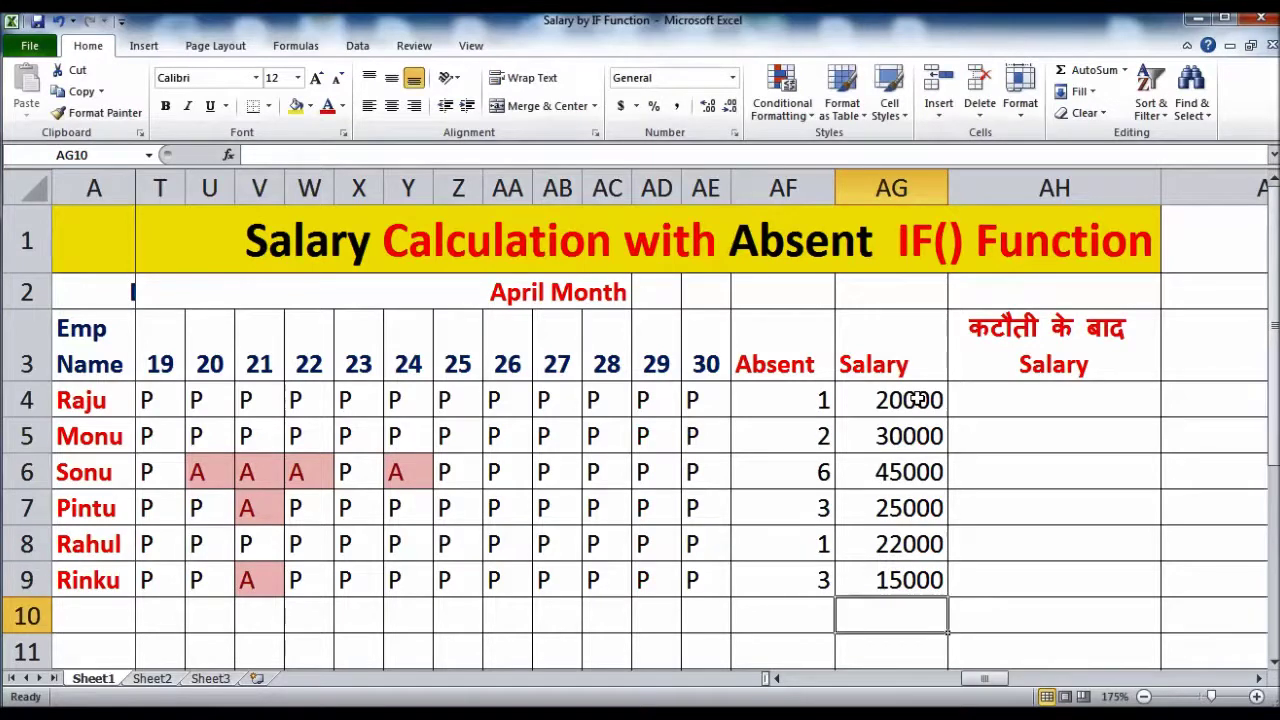
Select AH4, switch to the Question document in Word to review the written IF formula, and return to Excel
{"action": "left_click", "coordinate": [1006, 400]}
{"action": "key", "text": "alt+Tab"}
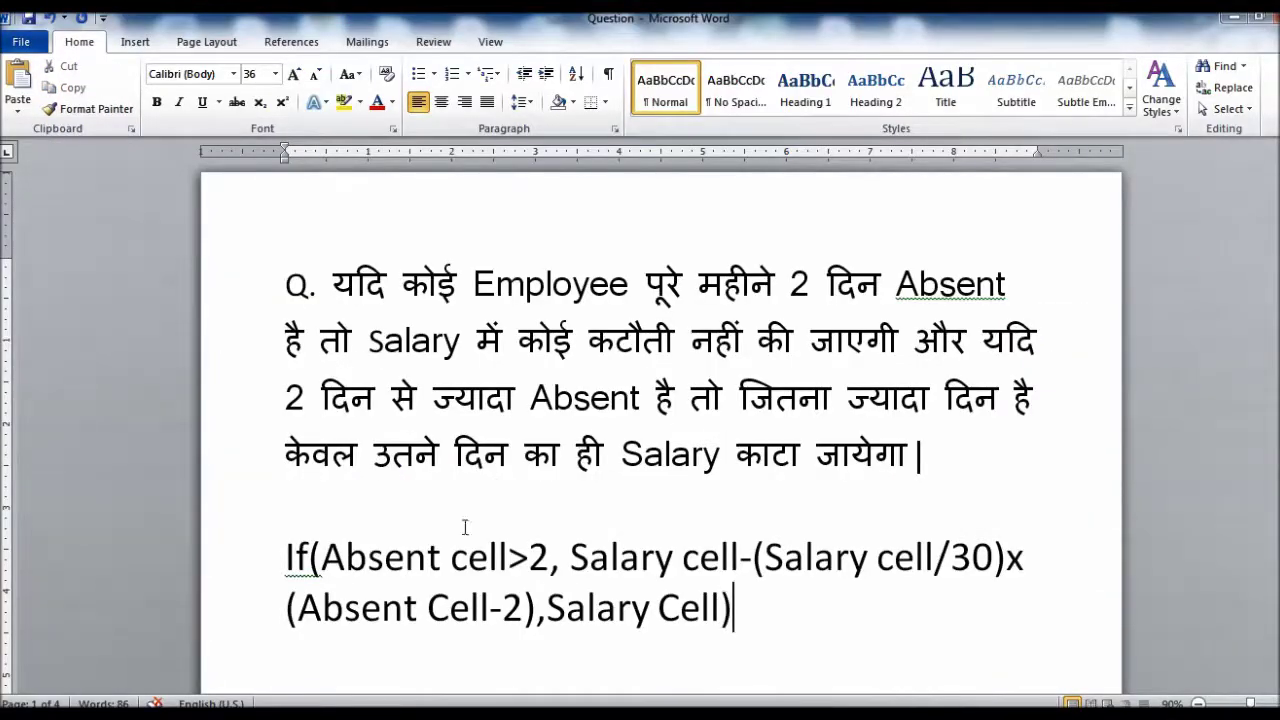
{"action": "left_click_drag", "start_coordinate": [286, 556], "coordinate": [753, 633]}
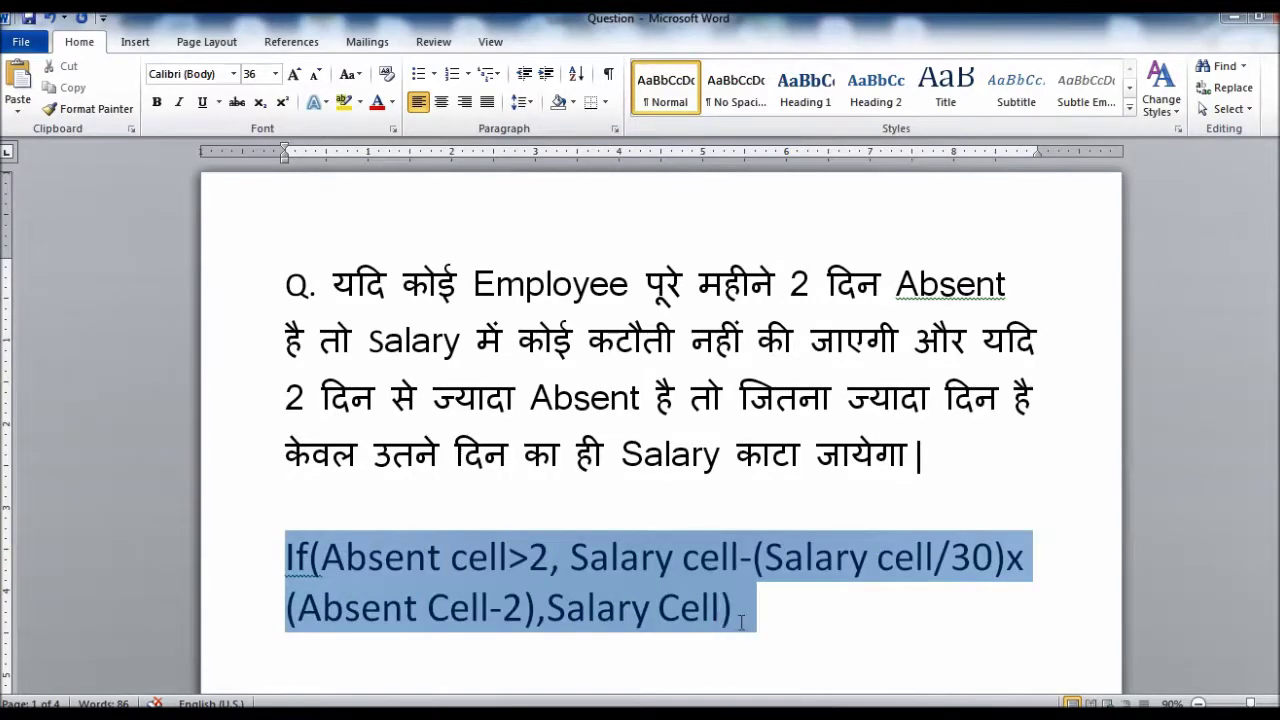
{"action": "left_click", "coordinate": [745, 645]}
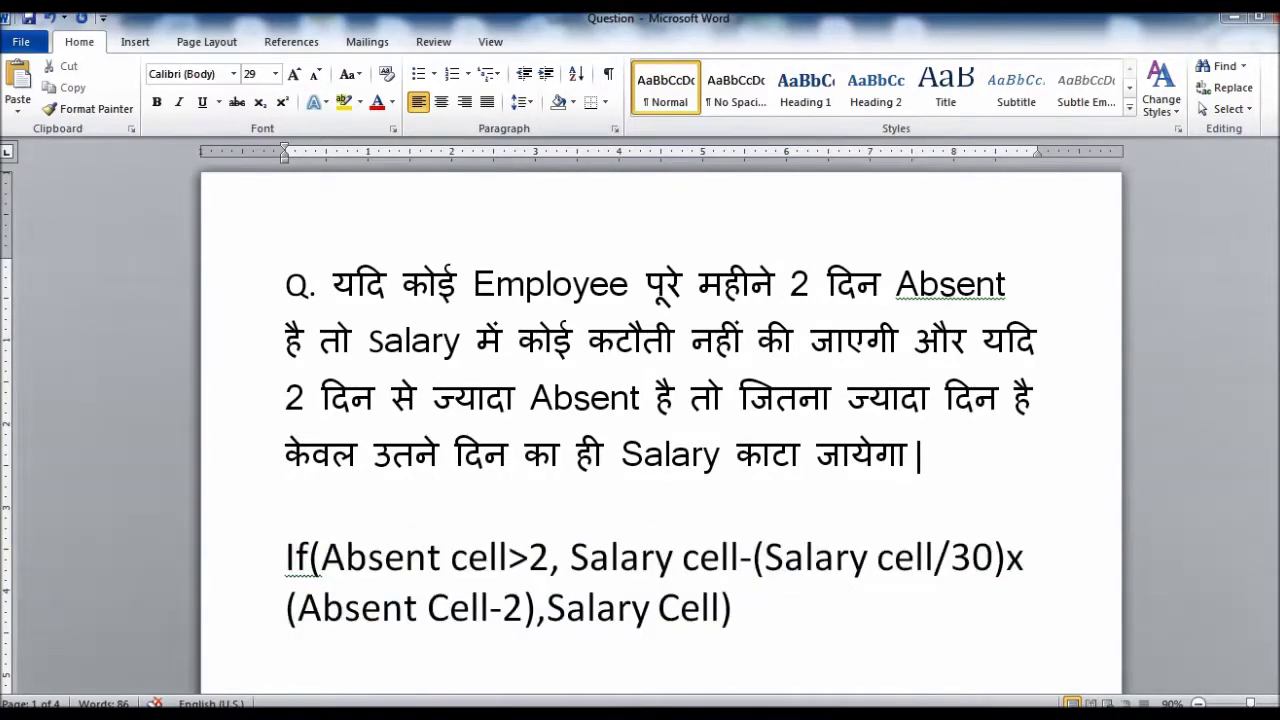
{"action": "key", "text": "alt+Tab"}
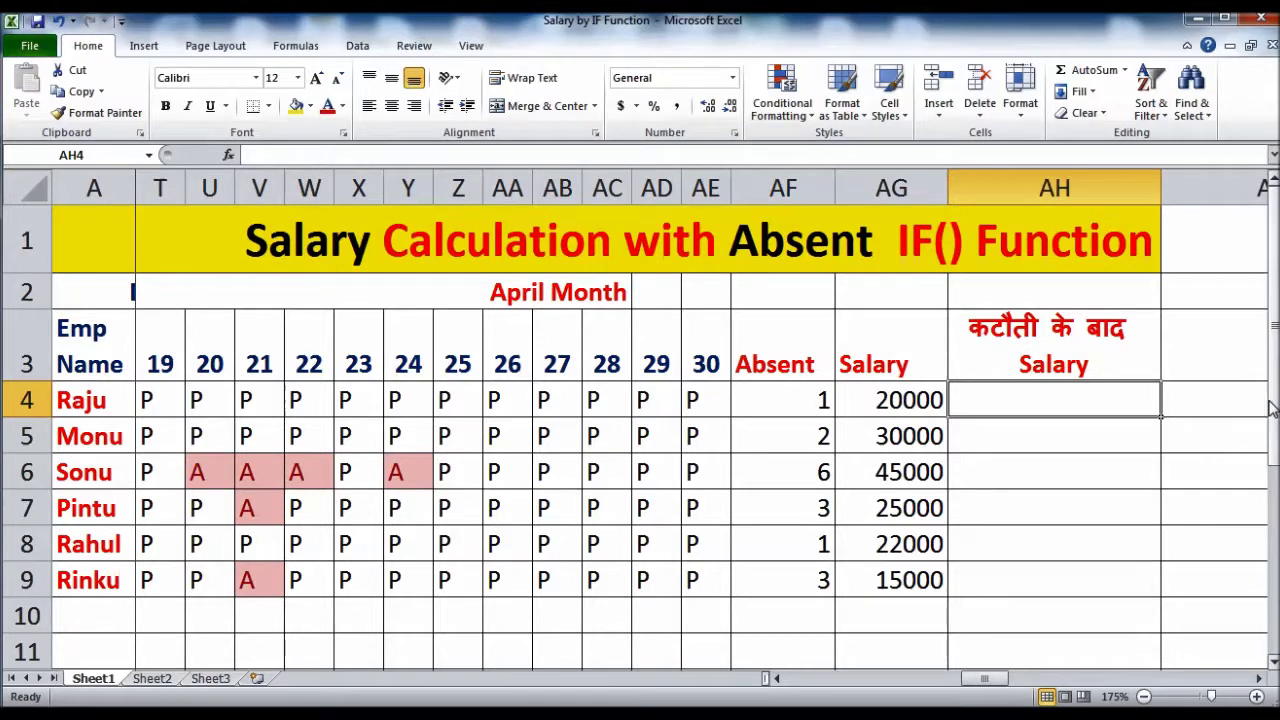
Start an IF formula in AH4 with the test AF4>2, highlighting the two-day condition in the Word question document along the way
{"action": "type", "text": "=if"}
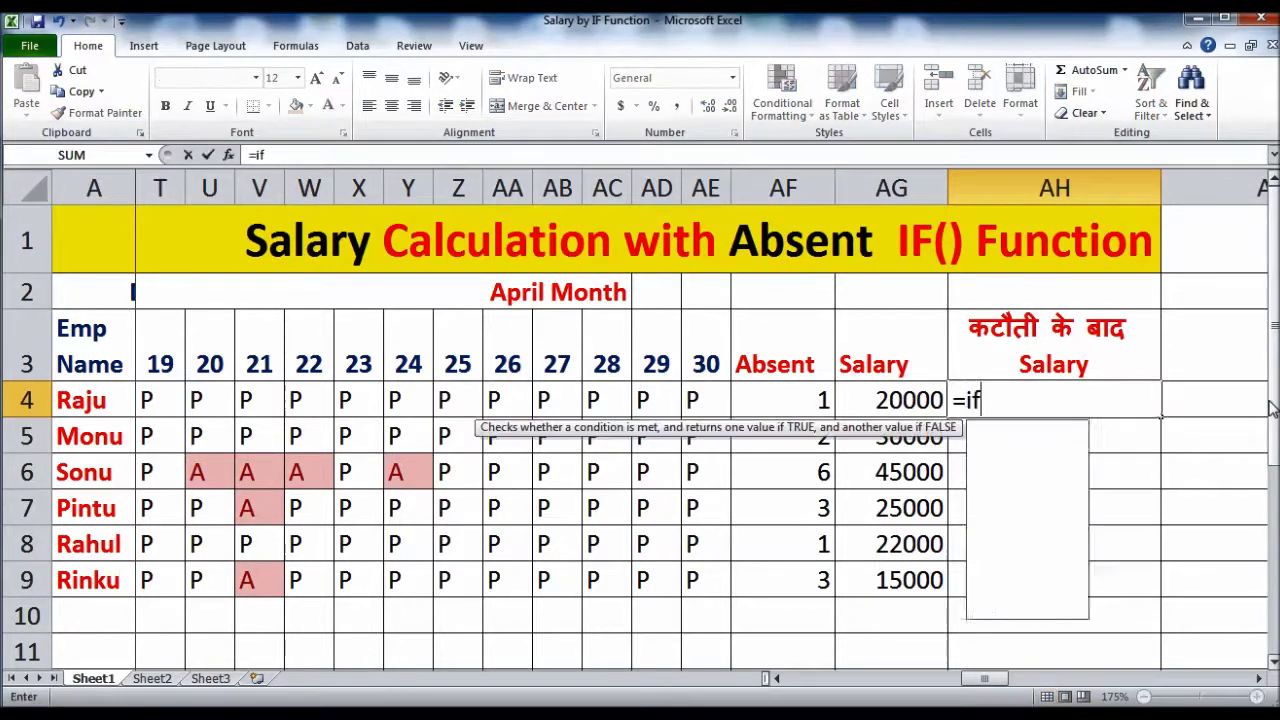
{"action": "type", "text": "("}
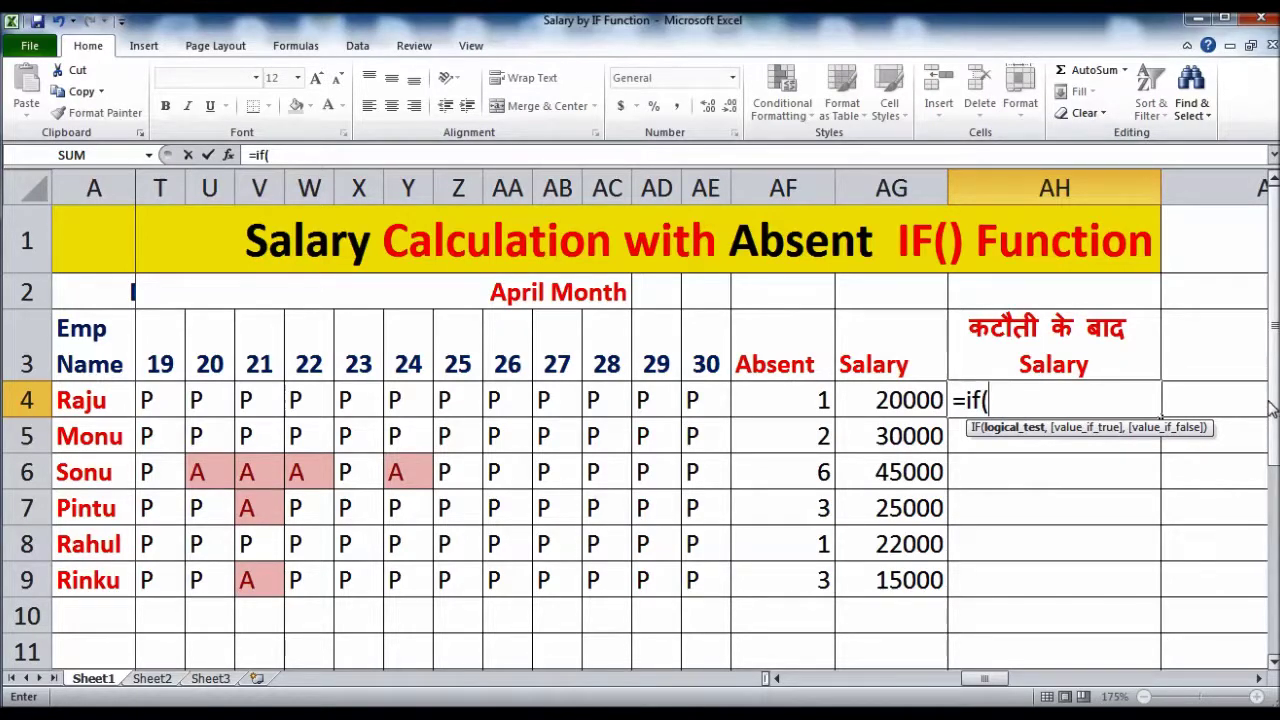
{"action": "key", "text": "alt+Tab"}
{"action": "left_click_drag", "start_coordinate": [786, 290], "coordinate": [880, 287]}
{"action": "left_click", "coordinate": [784, 403]}
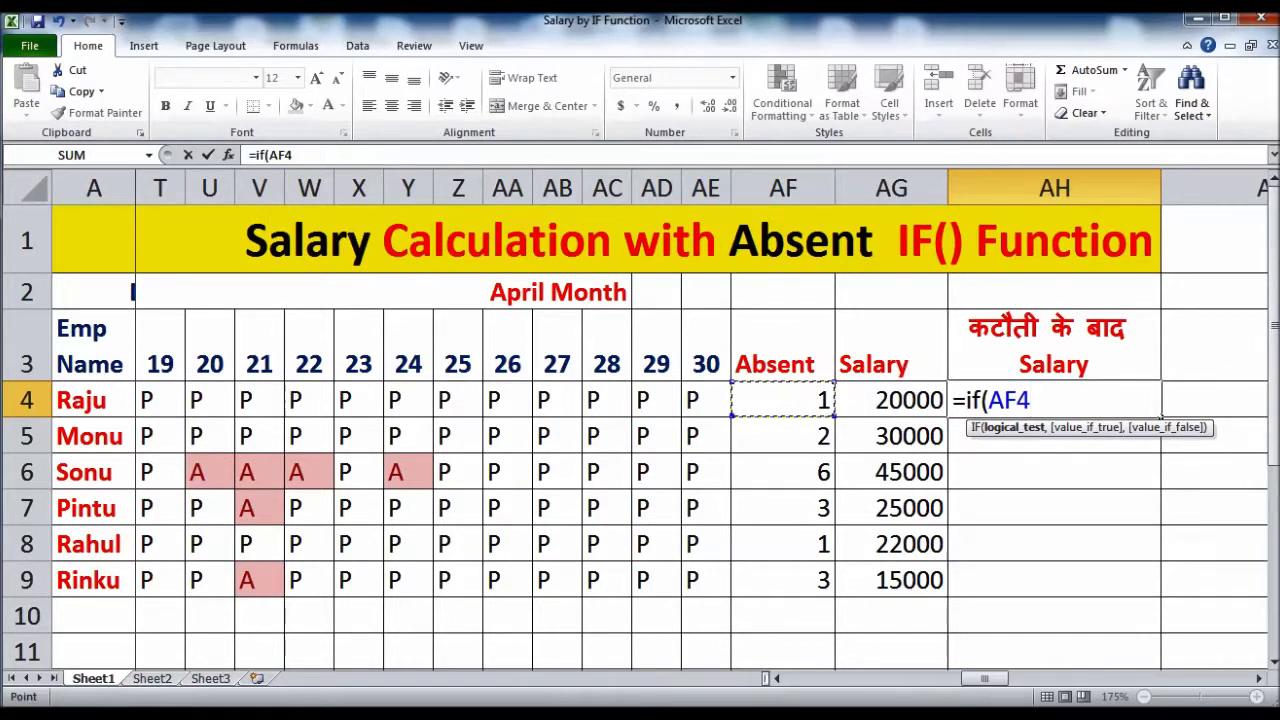
{"action": "type", "text": ">2"}
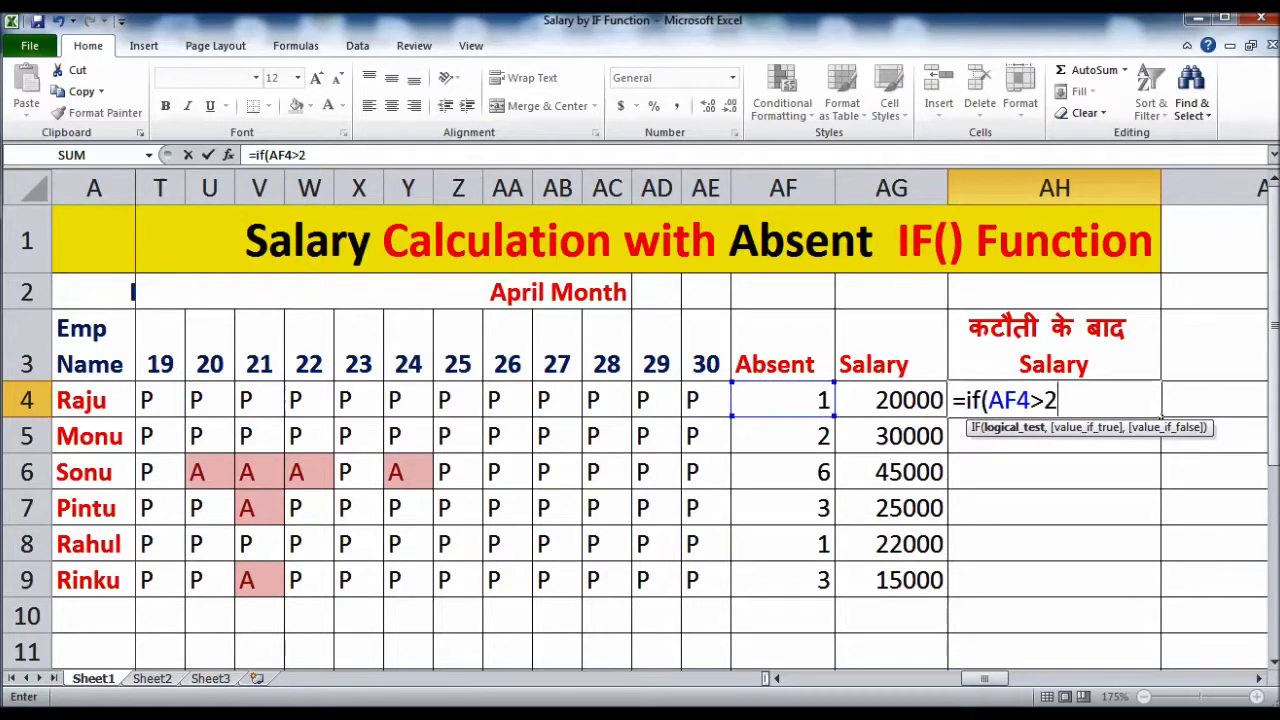
{"action": "type", "text": ","}
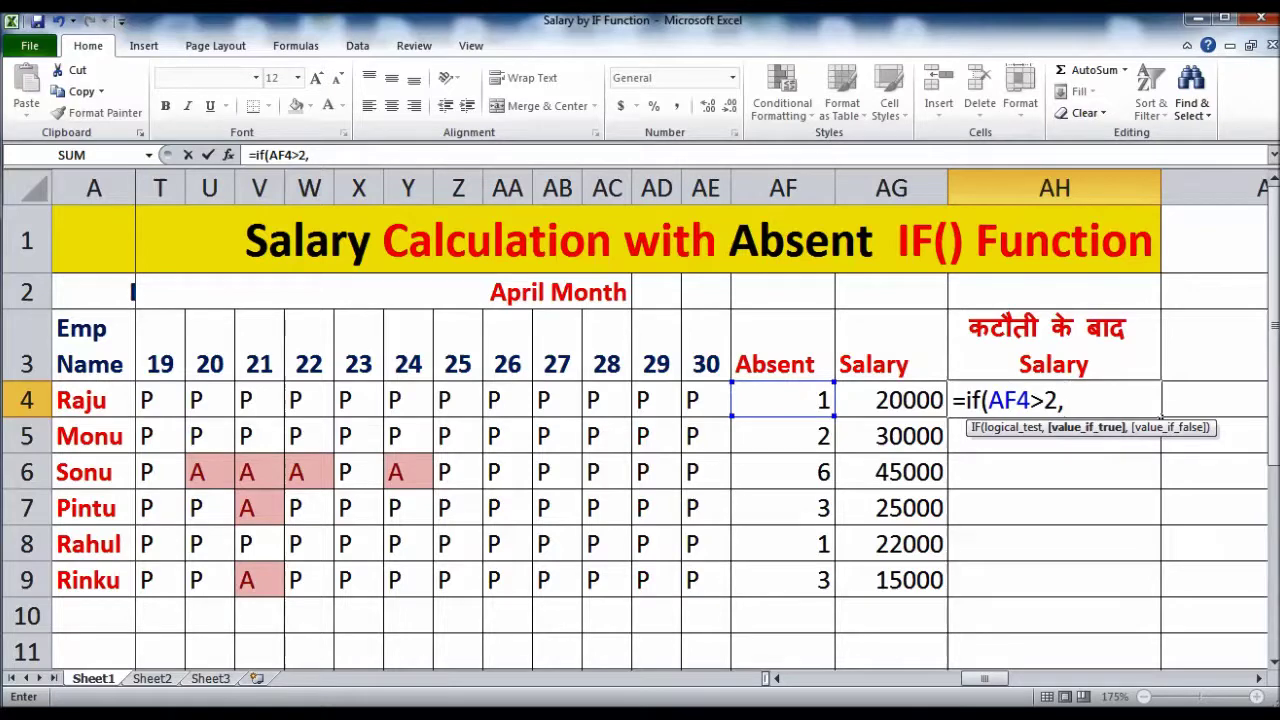
Add AG4-(AG4/30)*(AF4-2) as the value if true in the AH4 formula, consulting the written formula in Word
{"action": "left_click", "coordinate": [880, 399]}
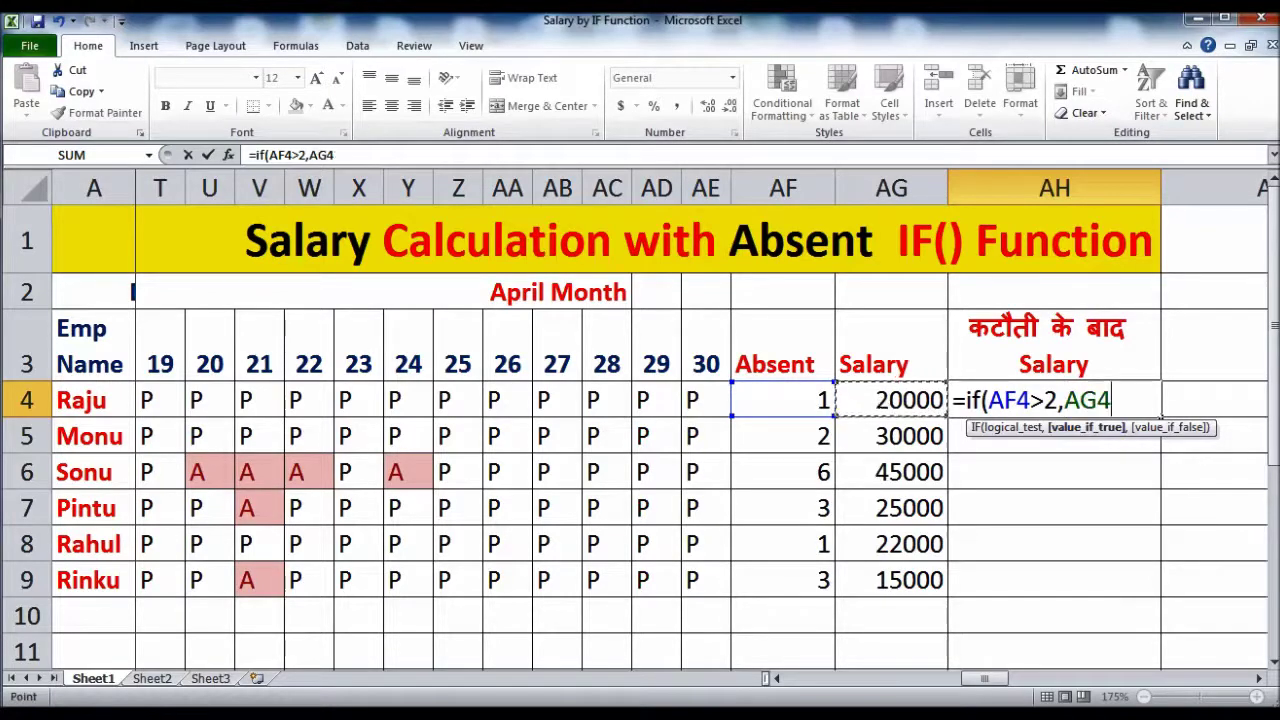
{"action": "type", "text": "-("}
{"action": "left_click", "coordinate": [915, 400]}
{"action": "left_click", "coordinate": [400, 717]}
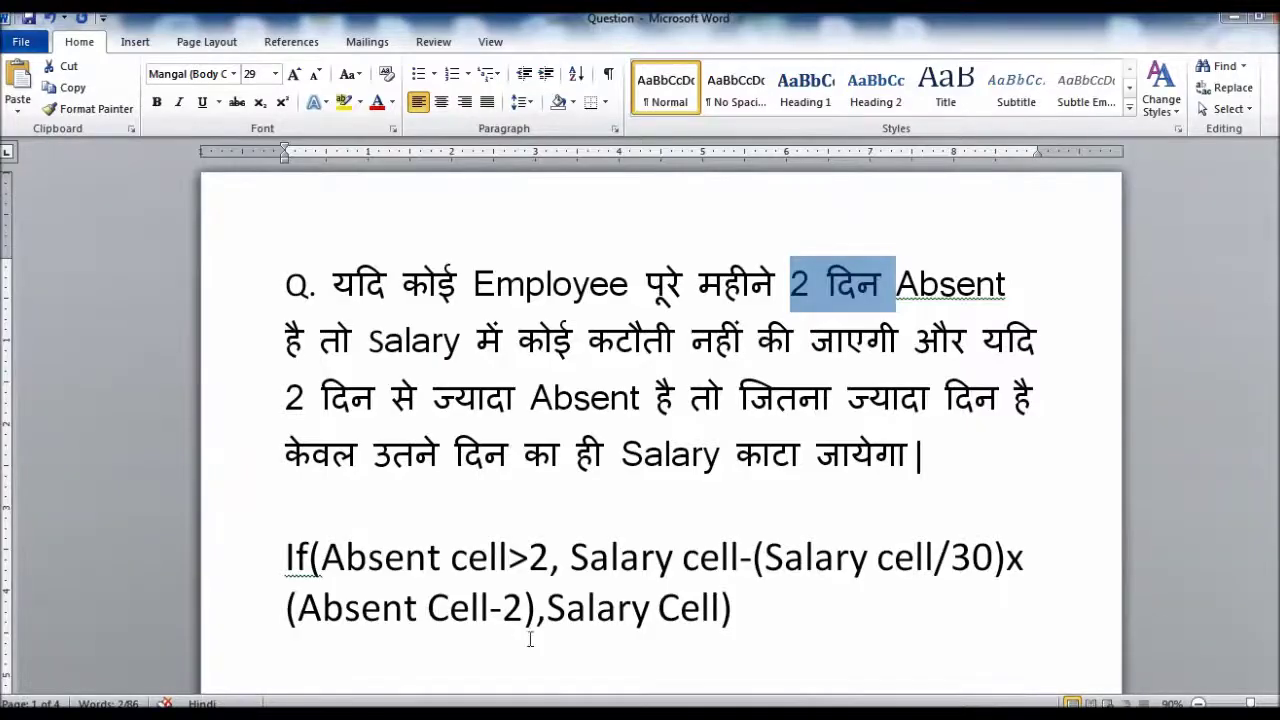
{"action": "key", "text": "alt+Tab"}
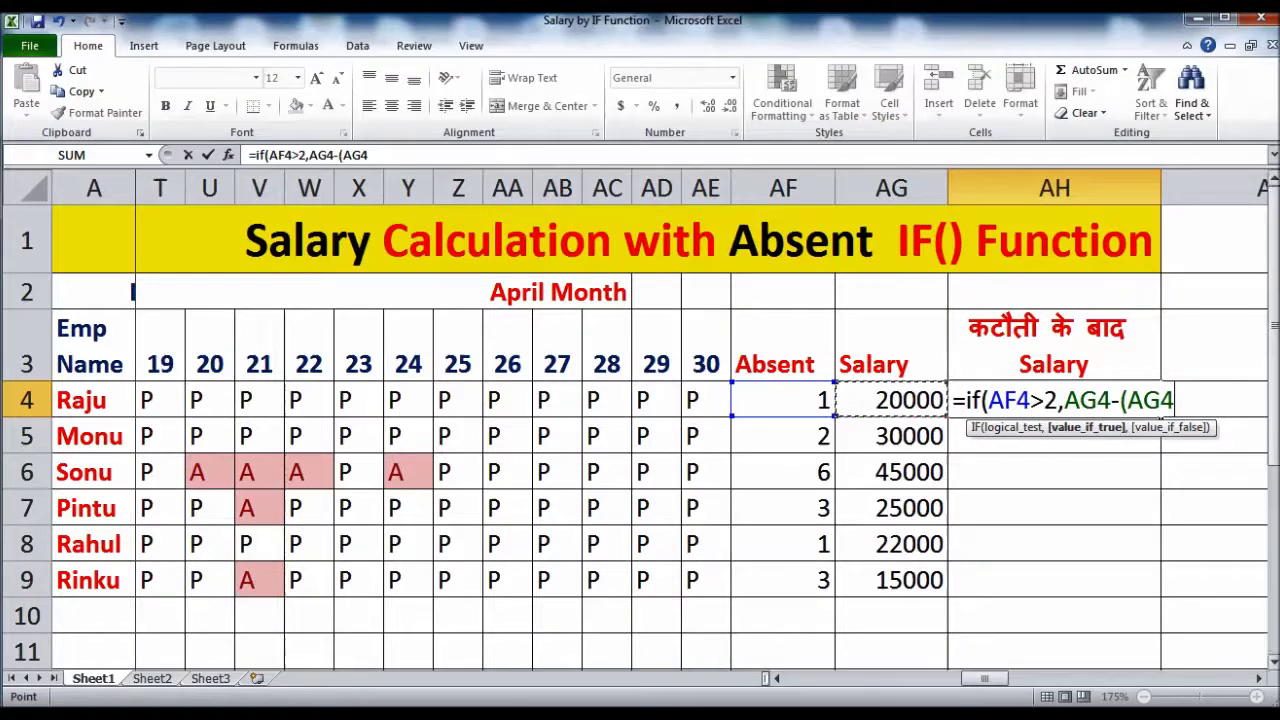
{"action": "type", "text": "/30"}
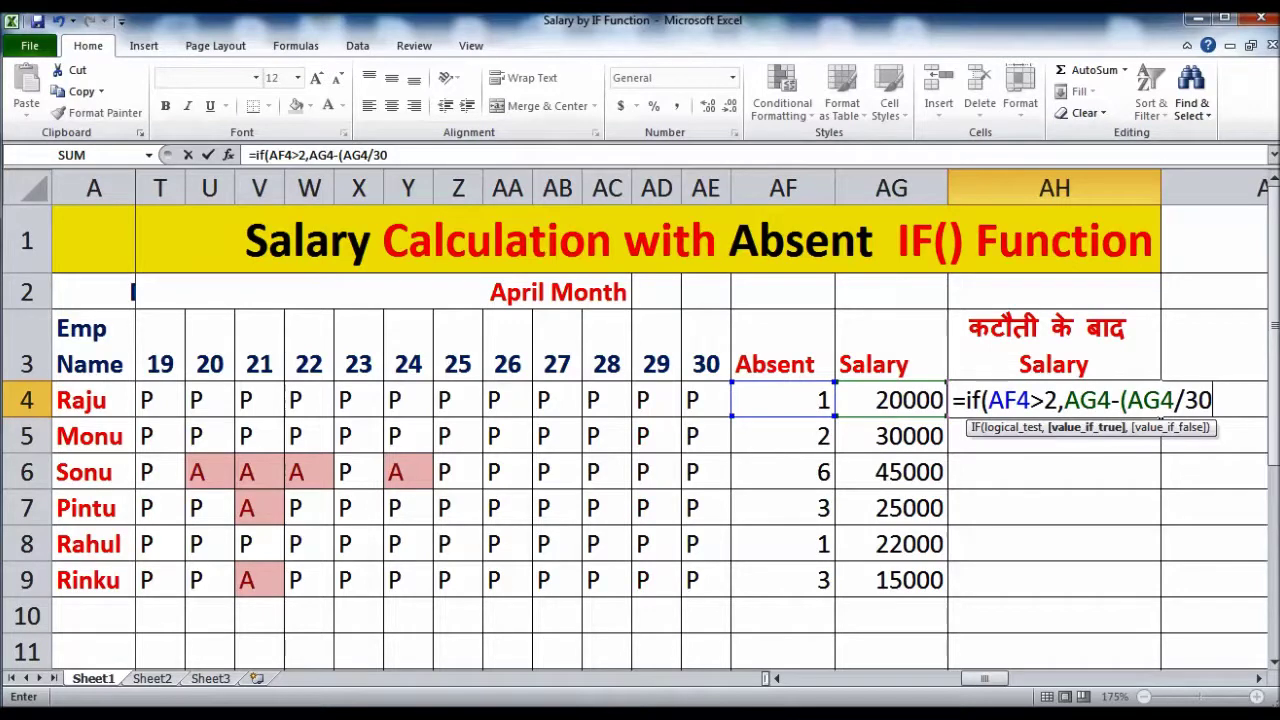
{"action": "type", "text": ")"}
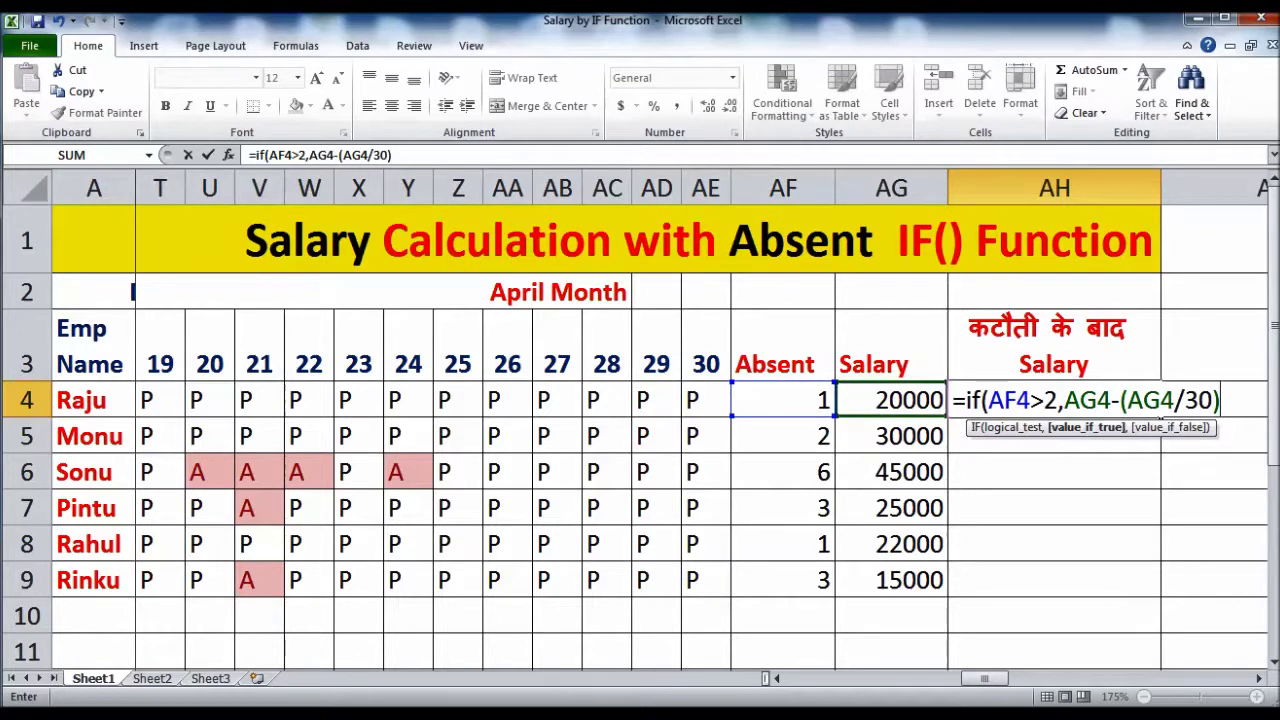
{"action": "type", "text": "*"}
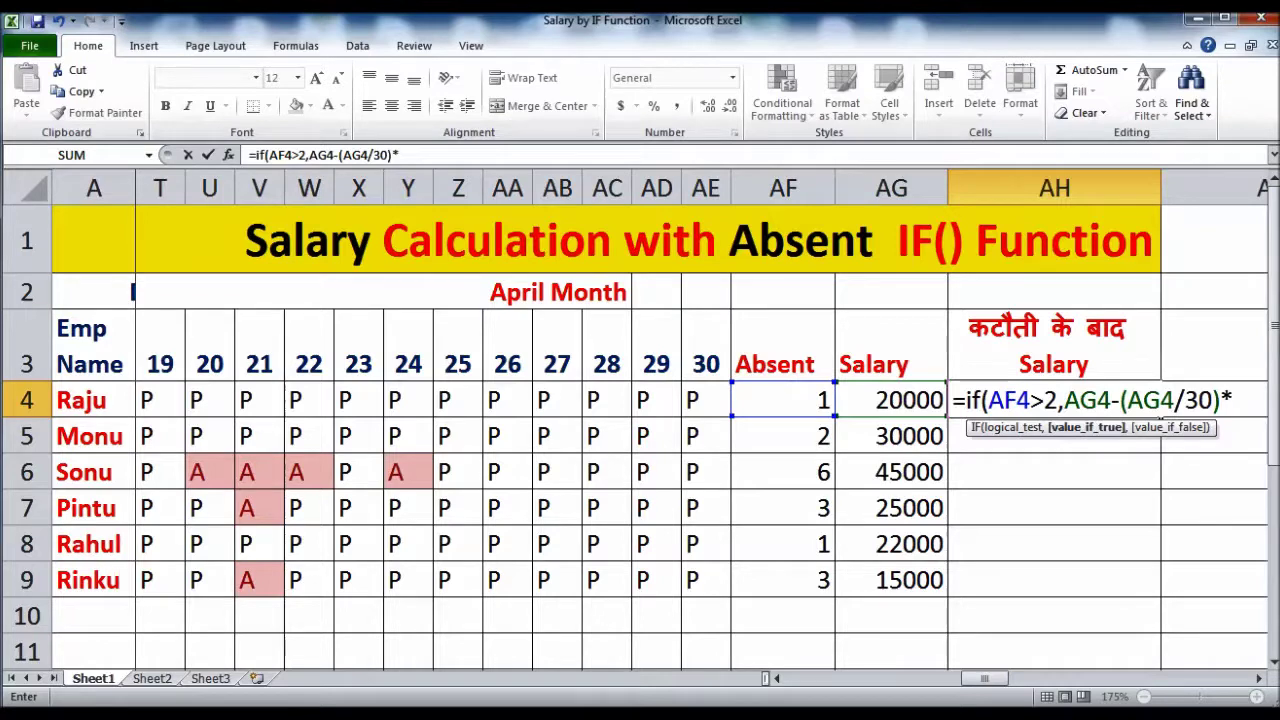
{"action": "type", "text": "(af4"}
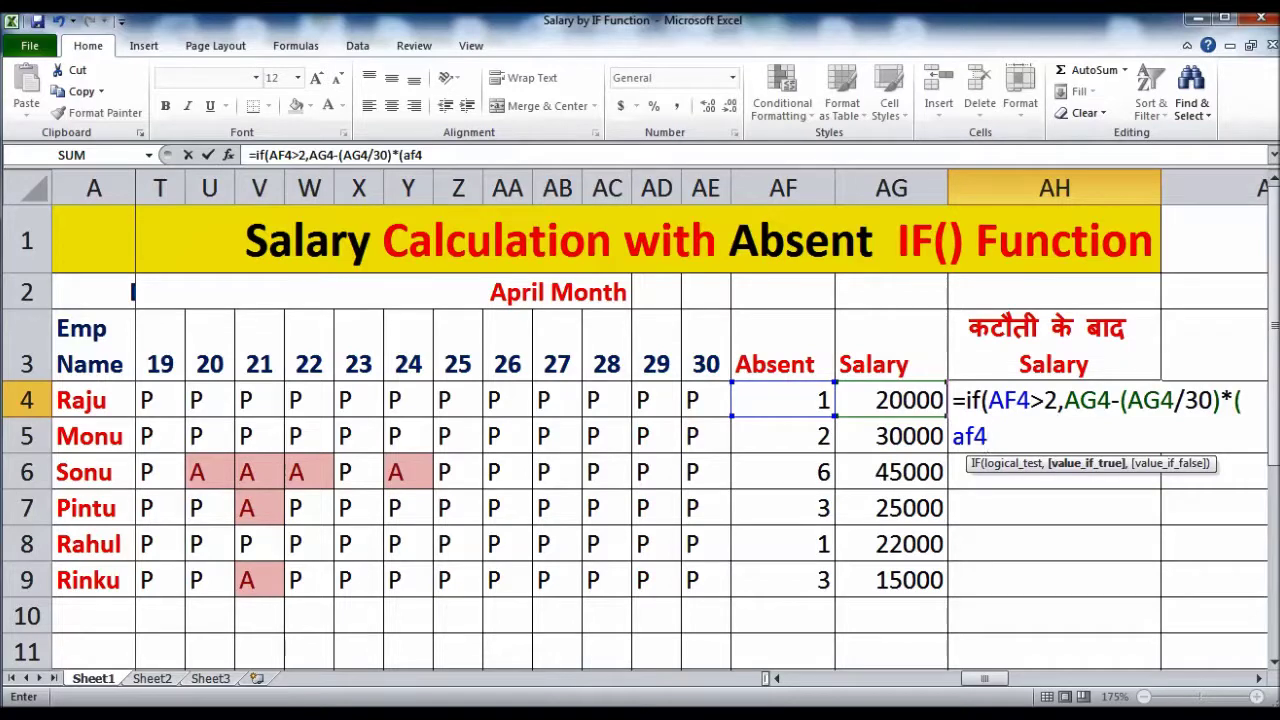
{"action": "type", "text": "-2)"}
{"action": "type", "text": ","}
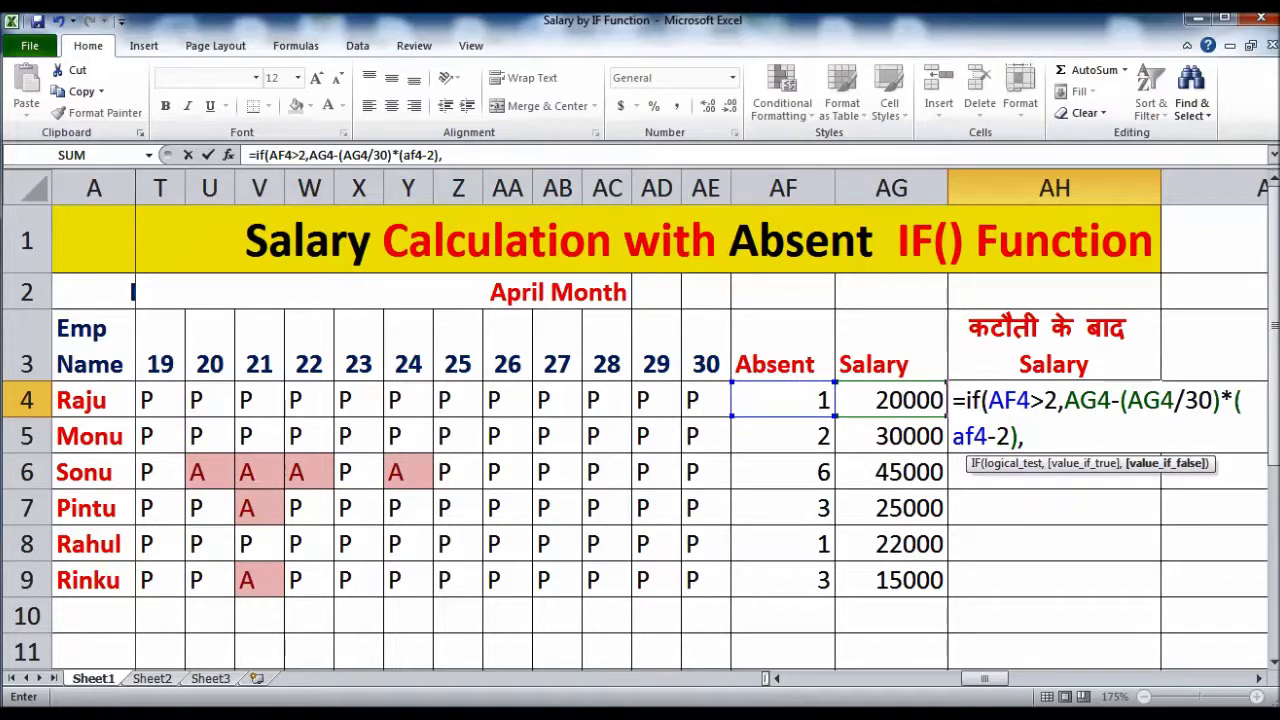
Complete the AH4 formula with AG4 as the value if false and enter it
{"action": "left_click", "coordinate": [888, 405]}
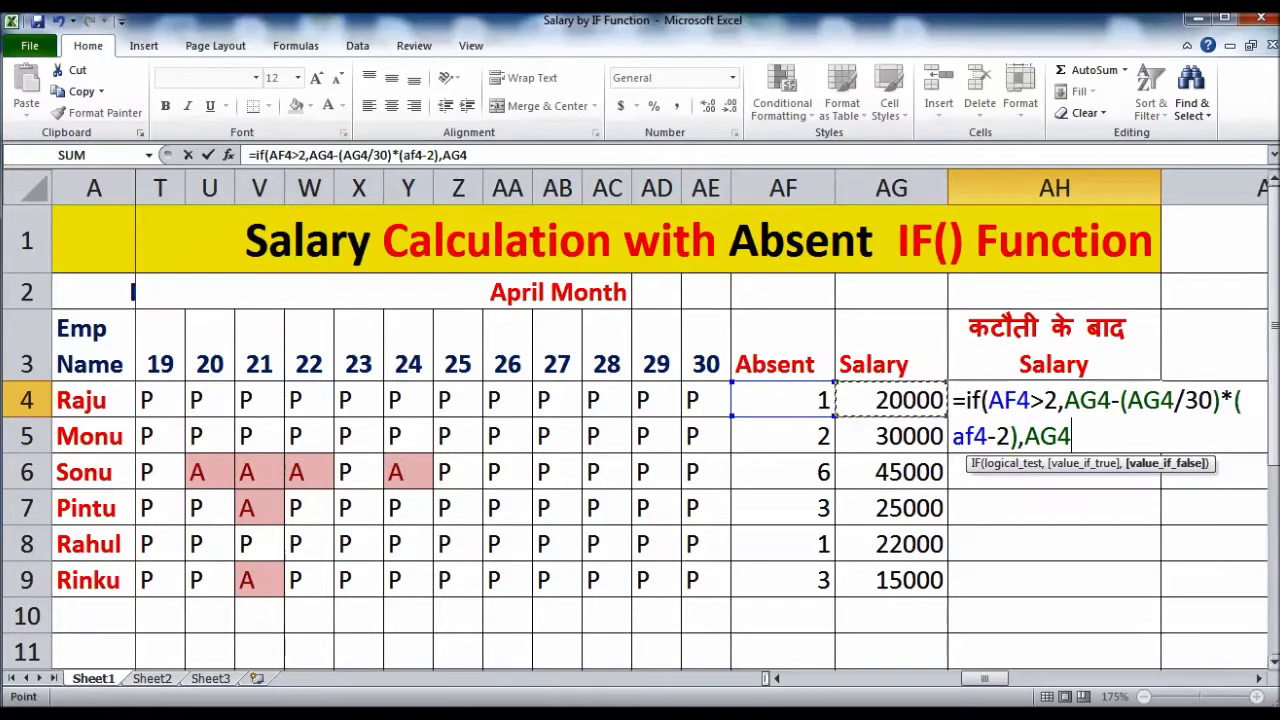
{"action": "type", "text": ")"}
{"action": "key", "text": "Return"}
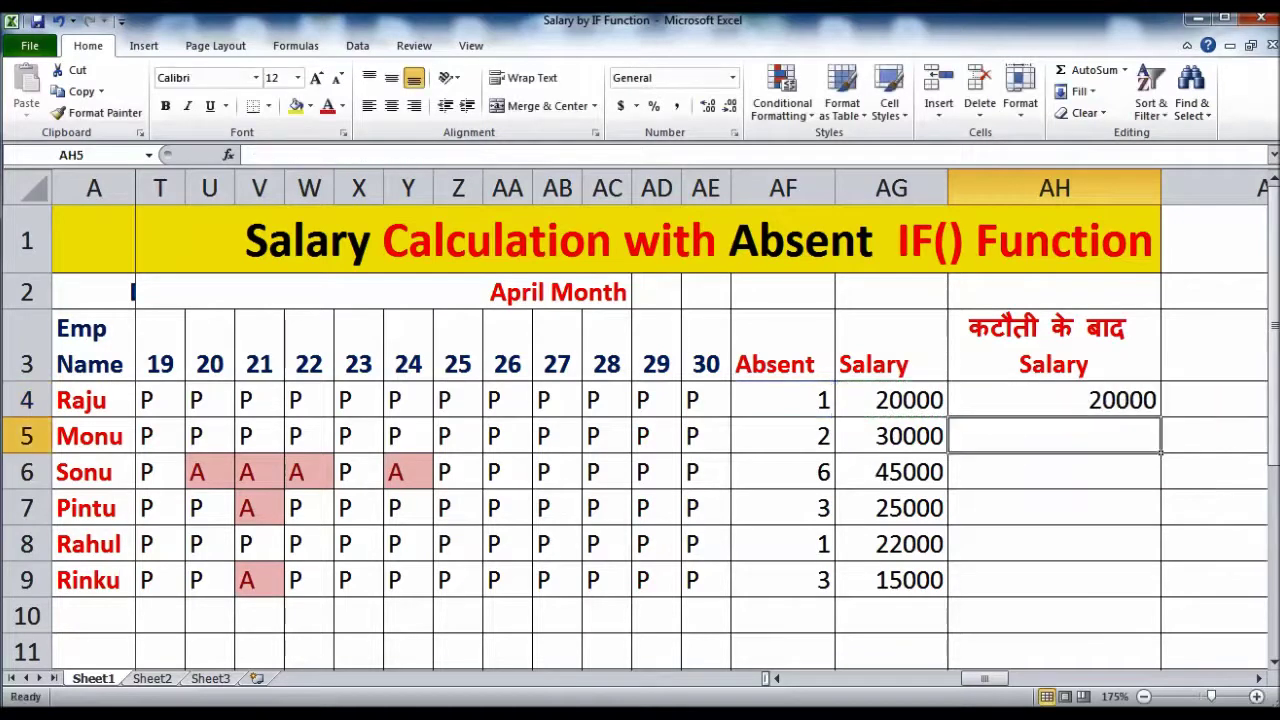
Open the AH4 formula in the cell, examine its condition and the AG4 reference after it, and close it without changes
{"action": "left_click", "coordinate": [1054, 400]}
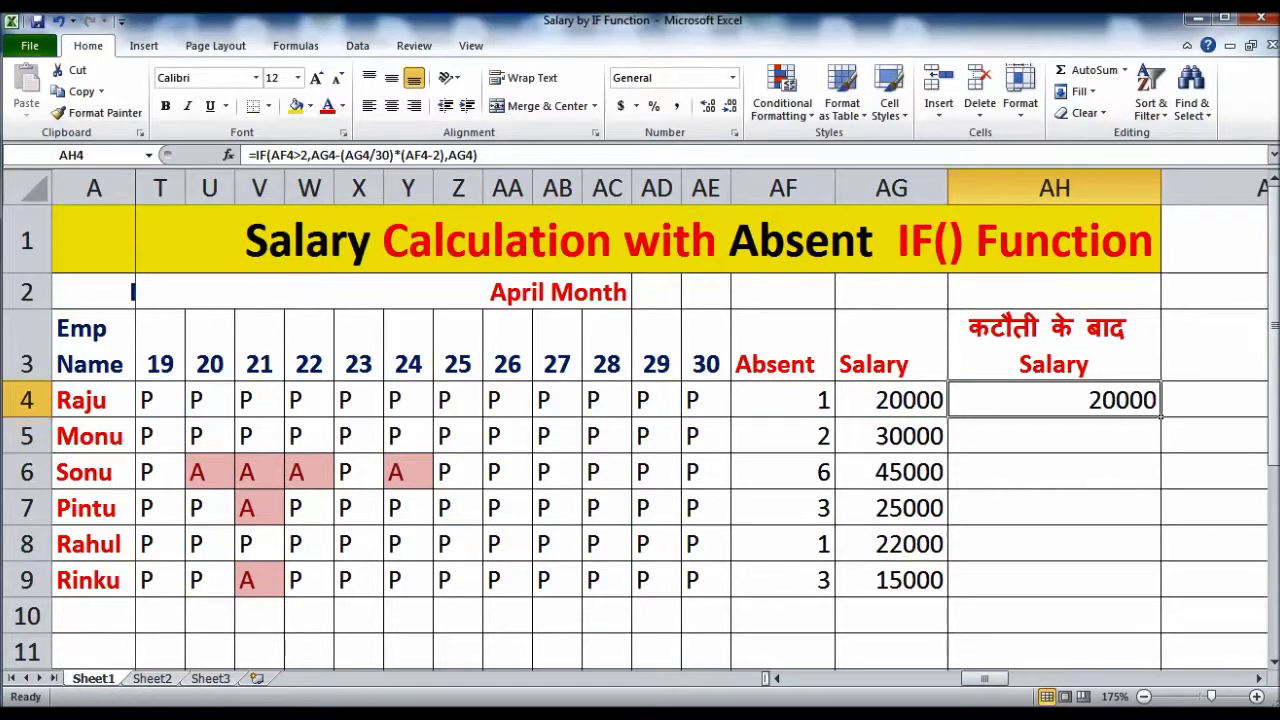
{"action": "double_click", "coordinate": [1046, 400]}
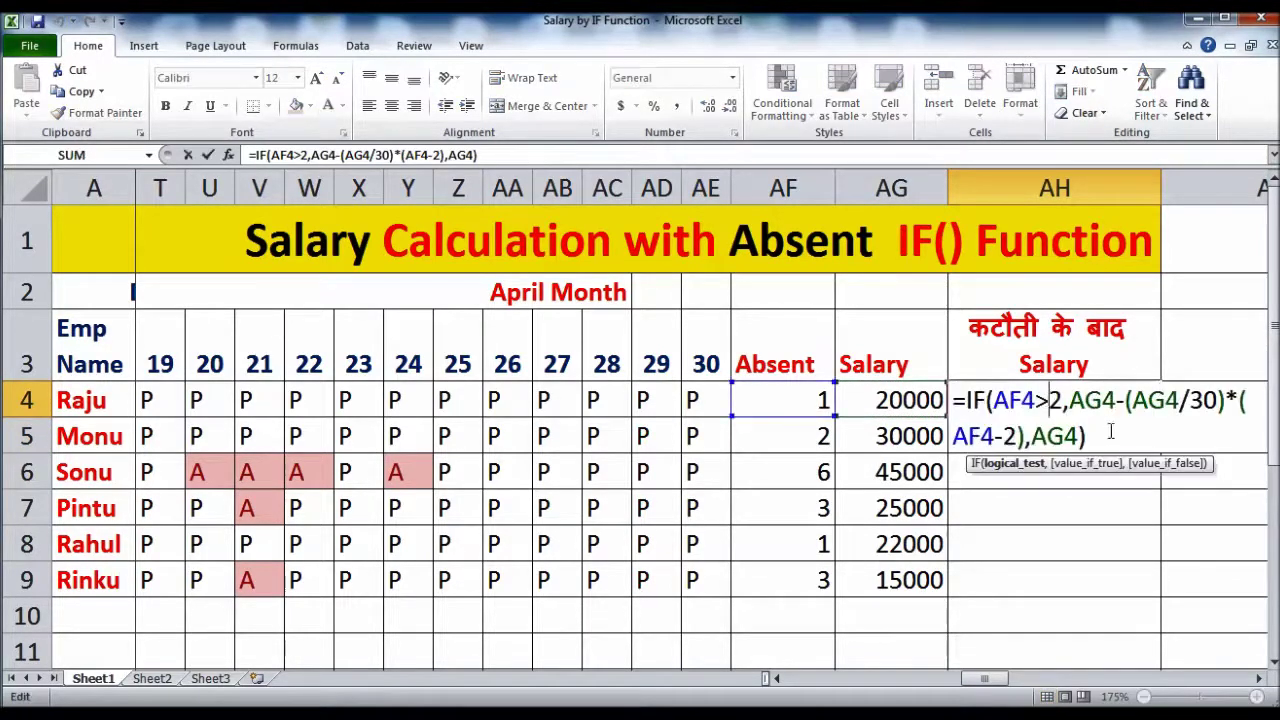
{"action": "left_click", "coordinate": [1259, 678]}
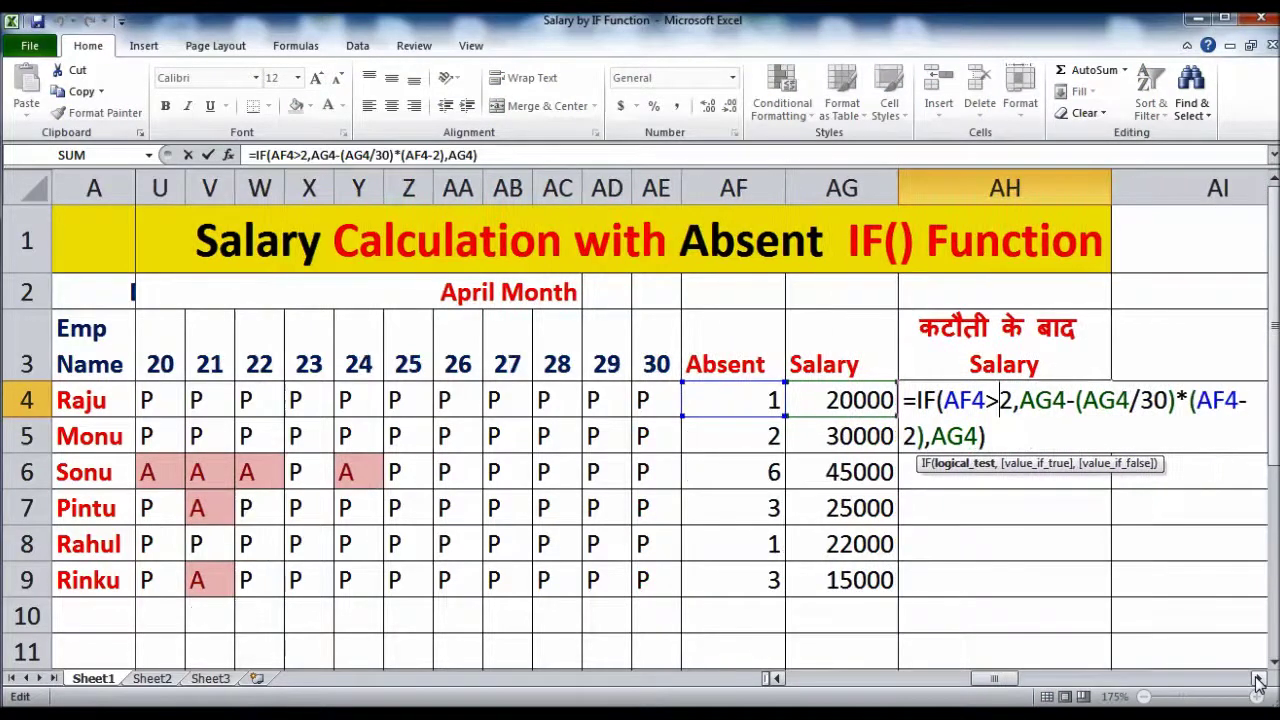
{"action": "left_click", "coordinate": [1259, 678]}
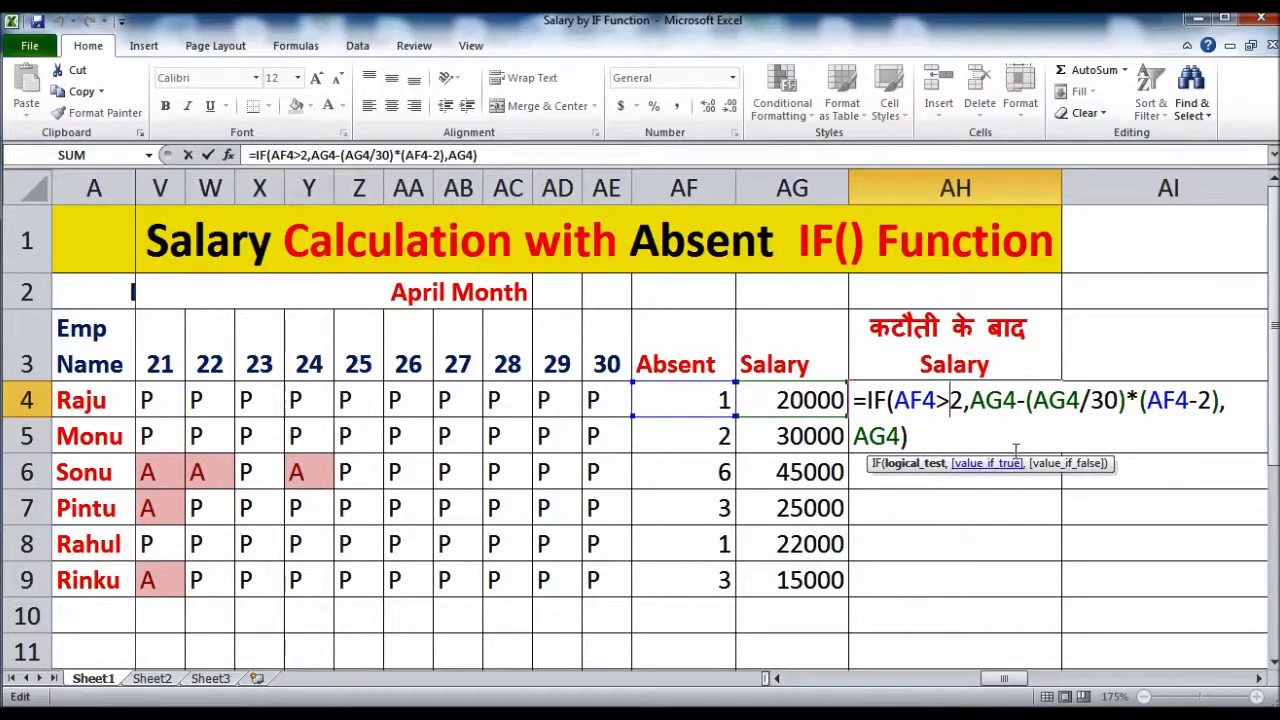
{"action": "left_click", "coordinate": [1259, 678]}
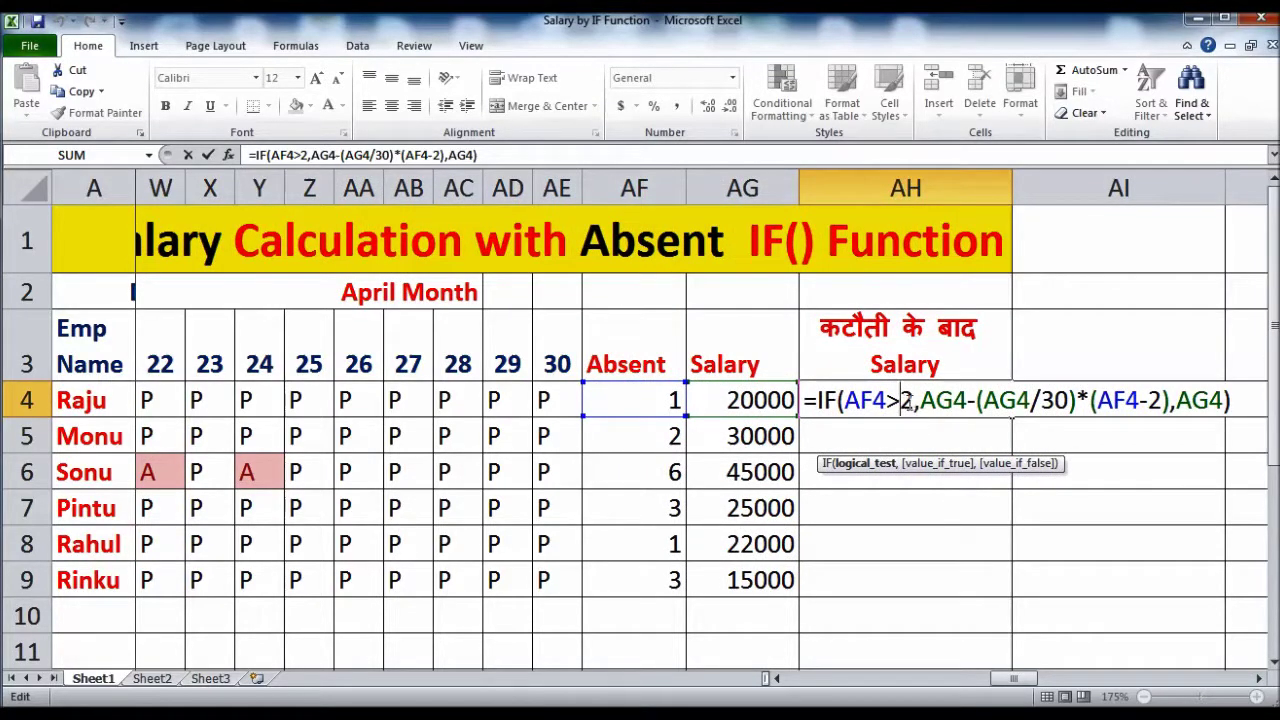
{"action": "left_click_drag", "start_coordinate": [921, 400], "coordinate": [967, 400]}
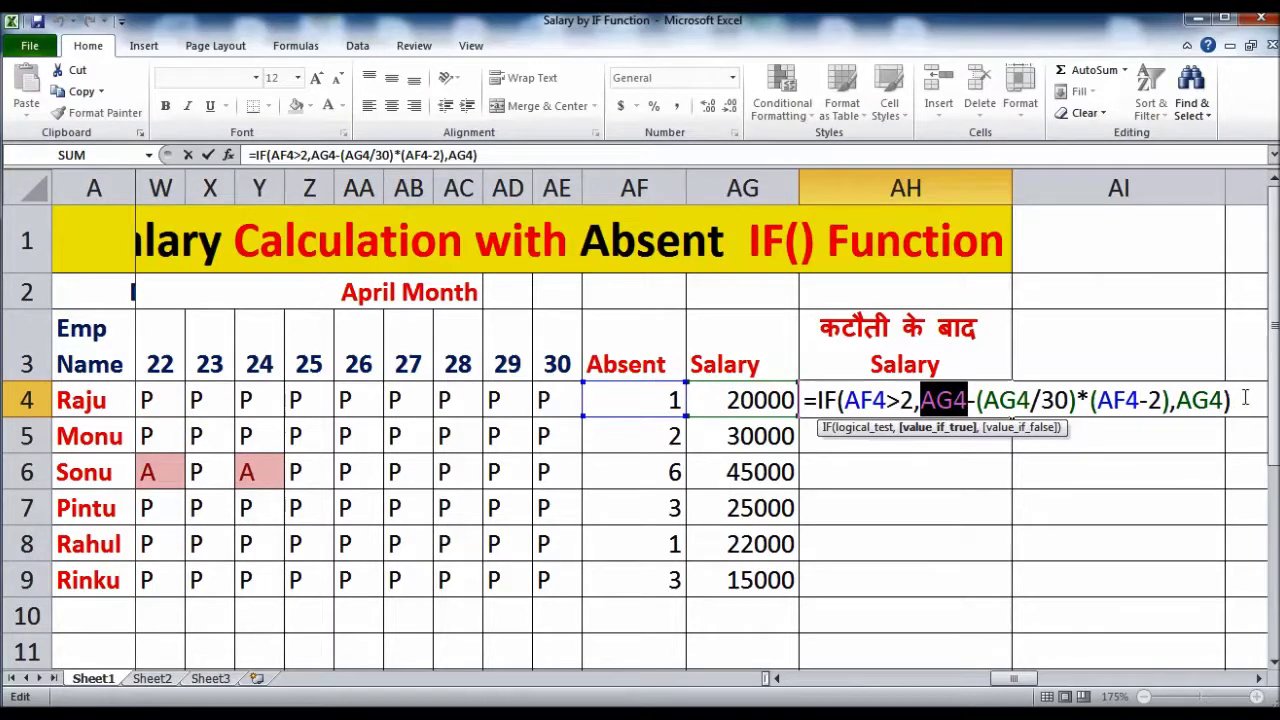
{"action": "key", "text": "Return"}
Fill the IF formula from AH4 down to AH9
{"action": "left_click", "coordinate": [977, 400]}
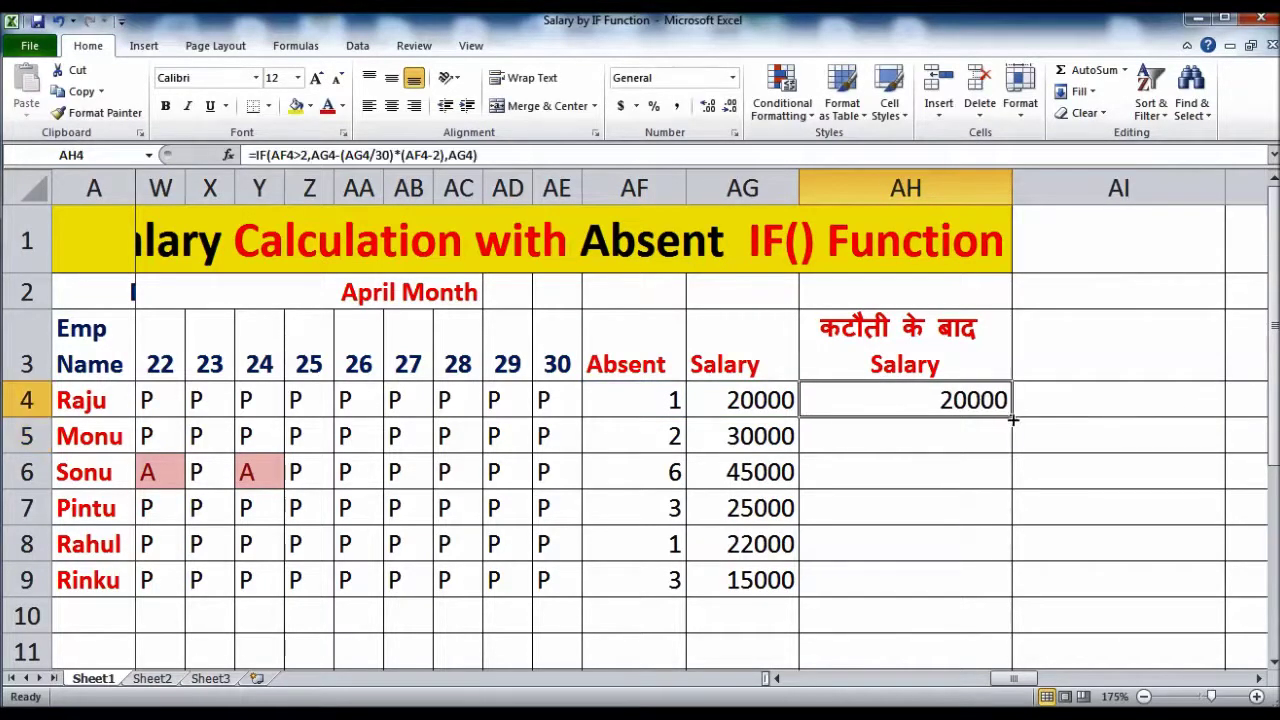
{"action": "double_click", "coordinate": [1012, 420]}
{"action": "left_click", "coordinate": [1040, 515]}
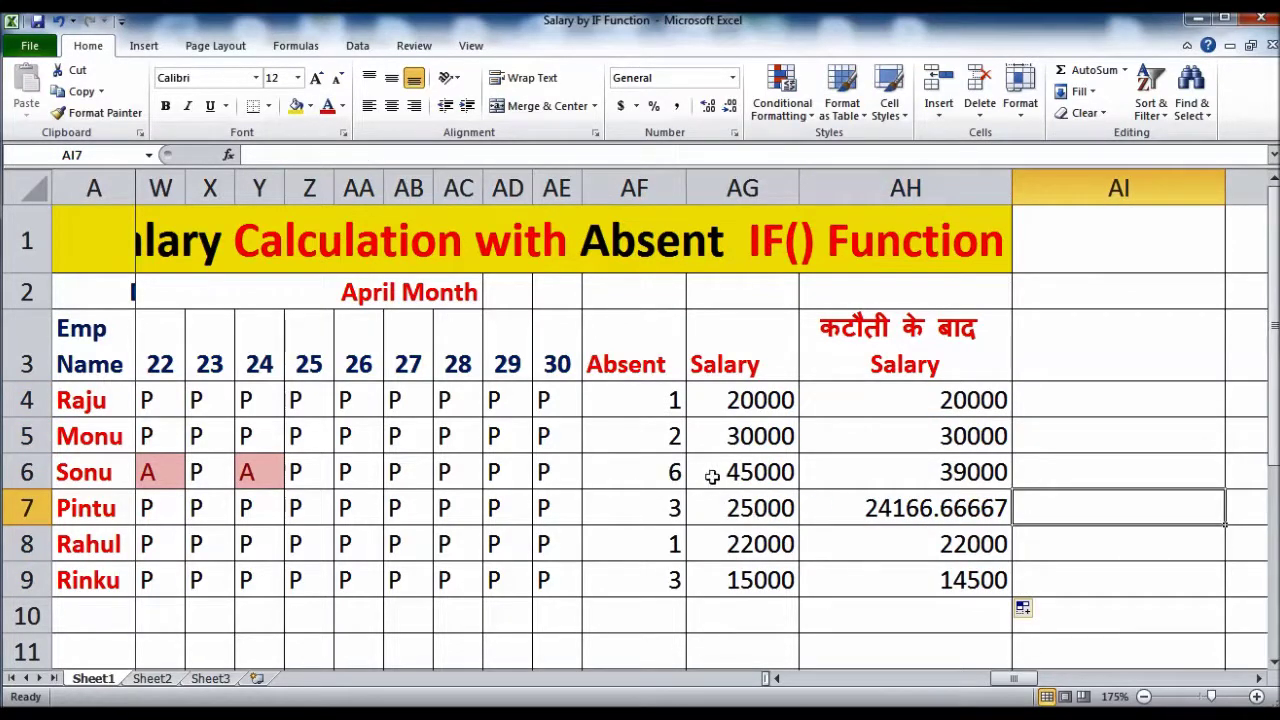
Test the formula in row 4 by setting the absent days in AF4 to 5 and the salary in AG4 to 30000
{"action": "left_click", "coordinate": [661, 403]}
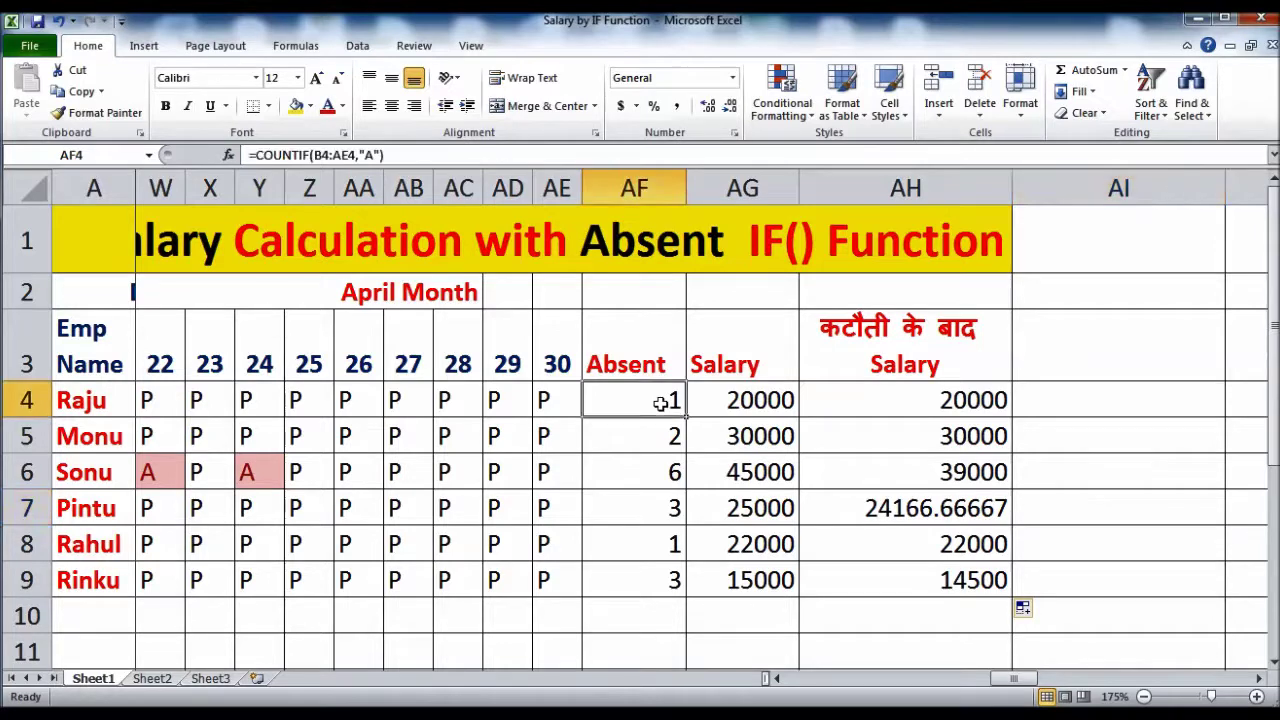
{"action": "type", "text": "5"}
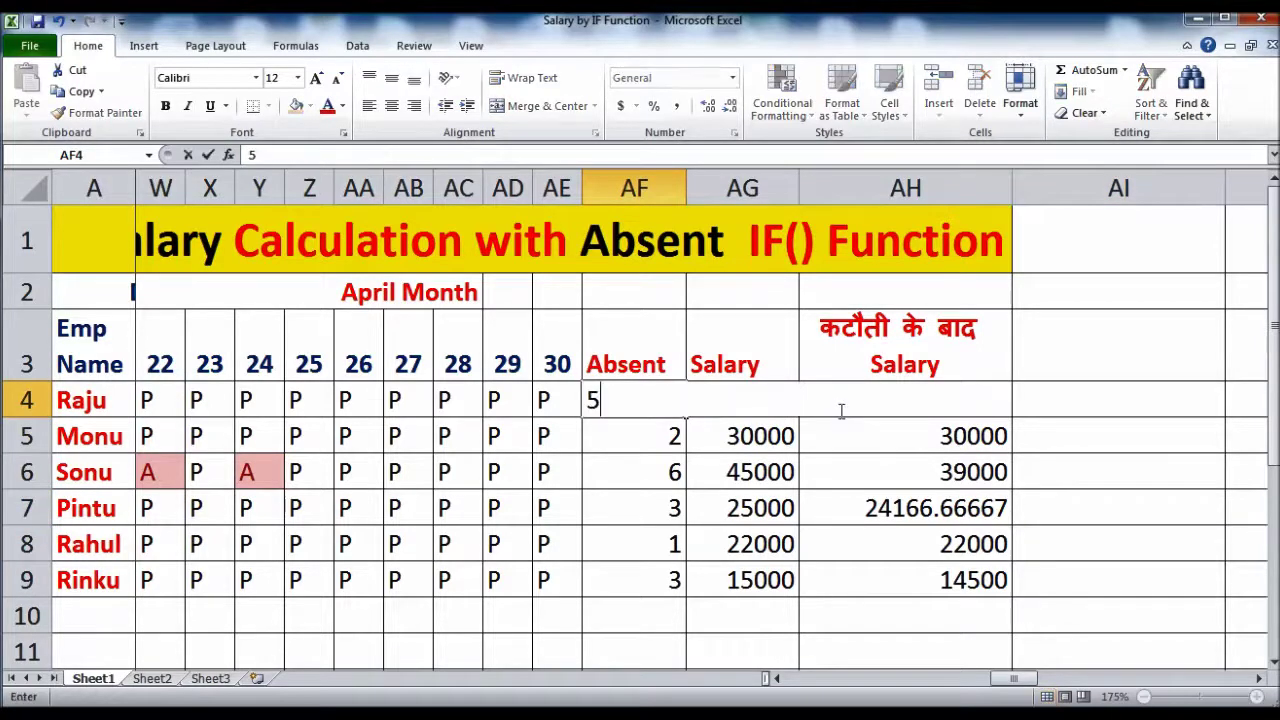
{"action": "key", "text": "Return"}
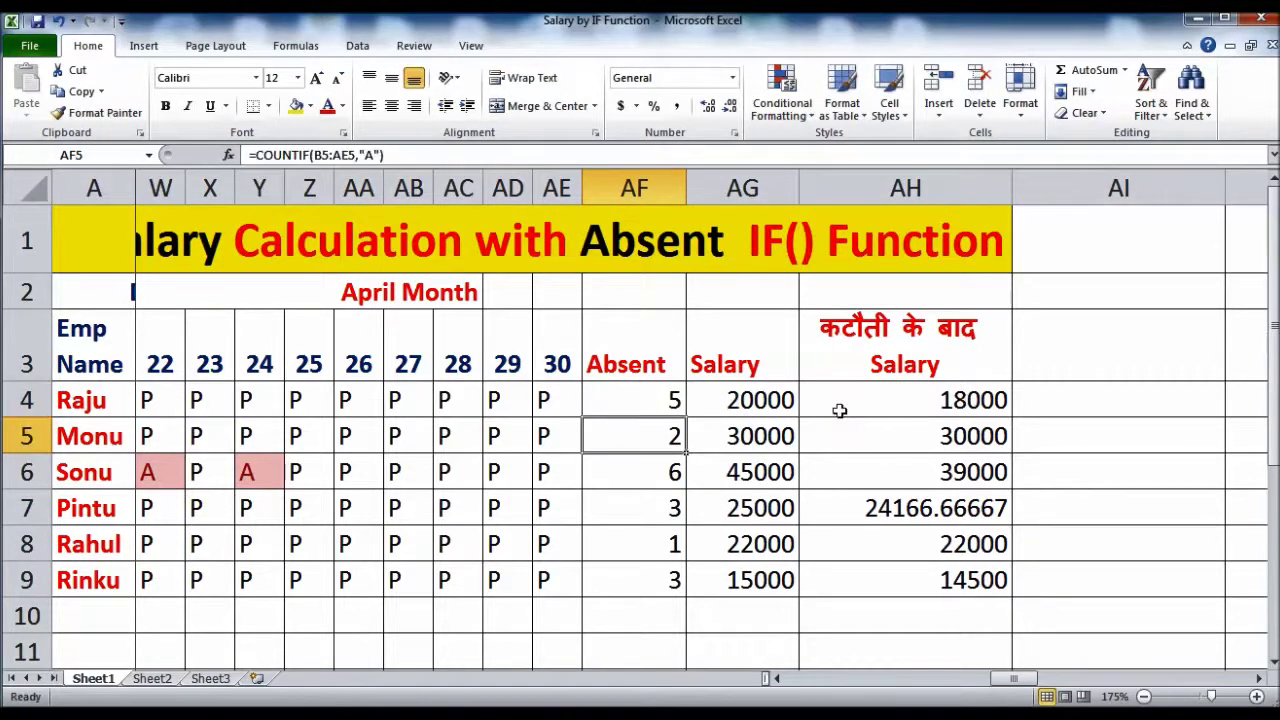
{"action": "left_click", "coordinate": [733, 405]}
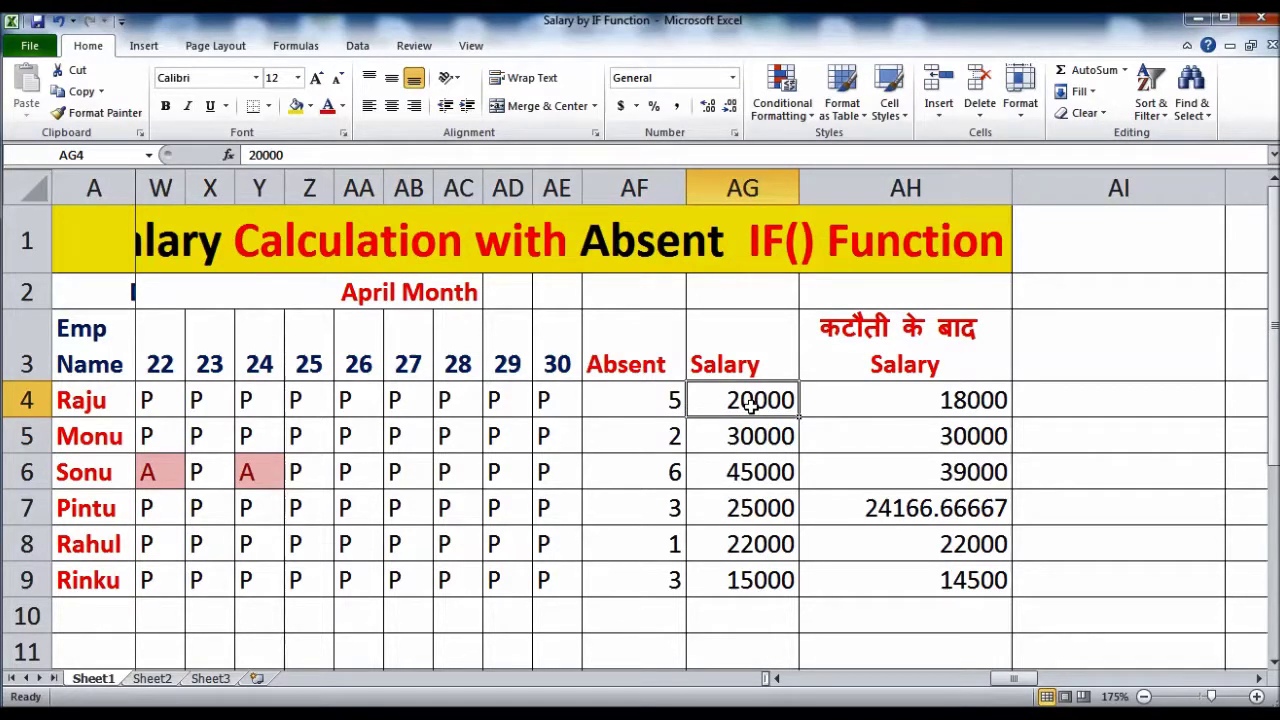
{"action": "type", "text": "30"}
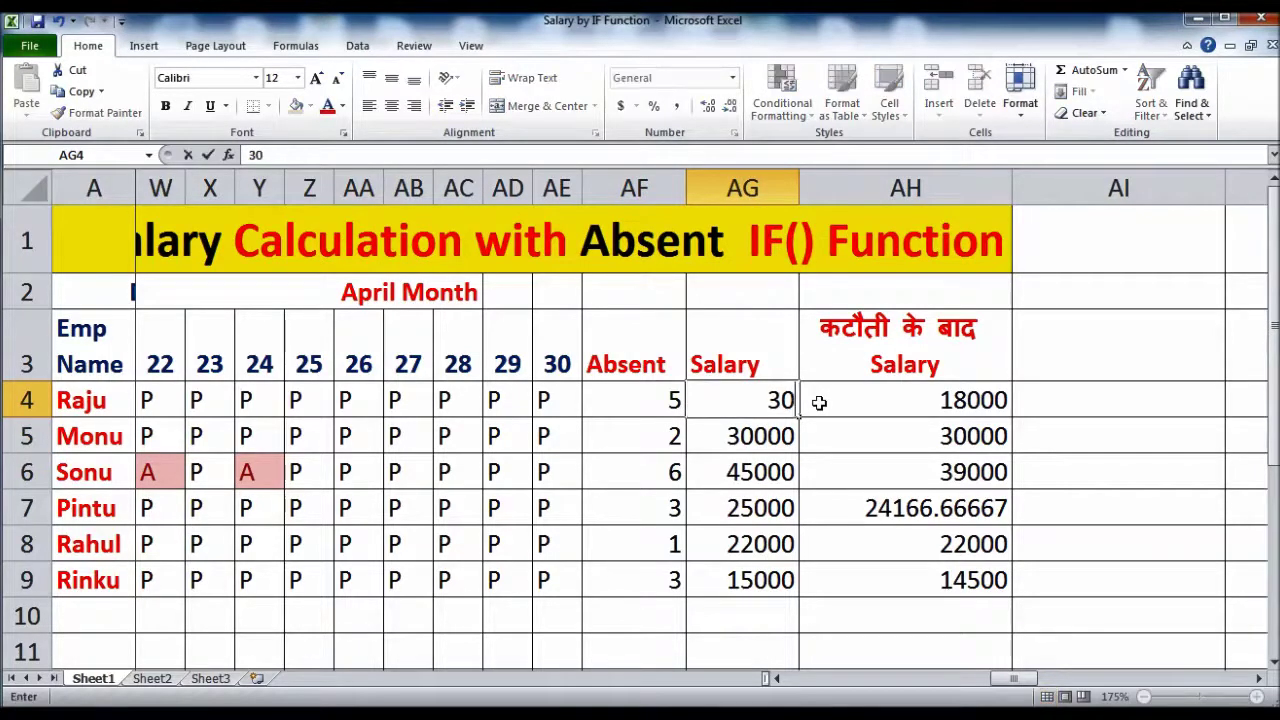
{"action": "type", "text": "000"}
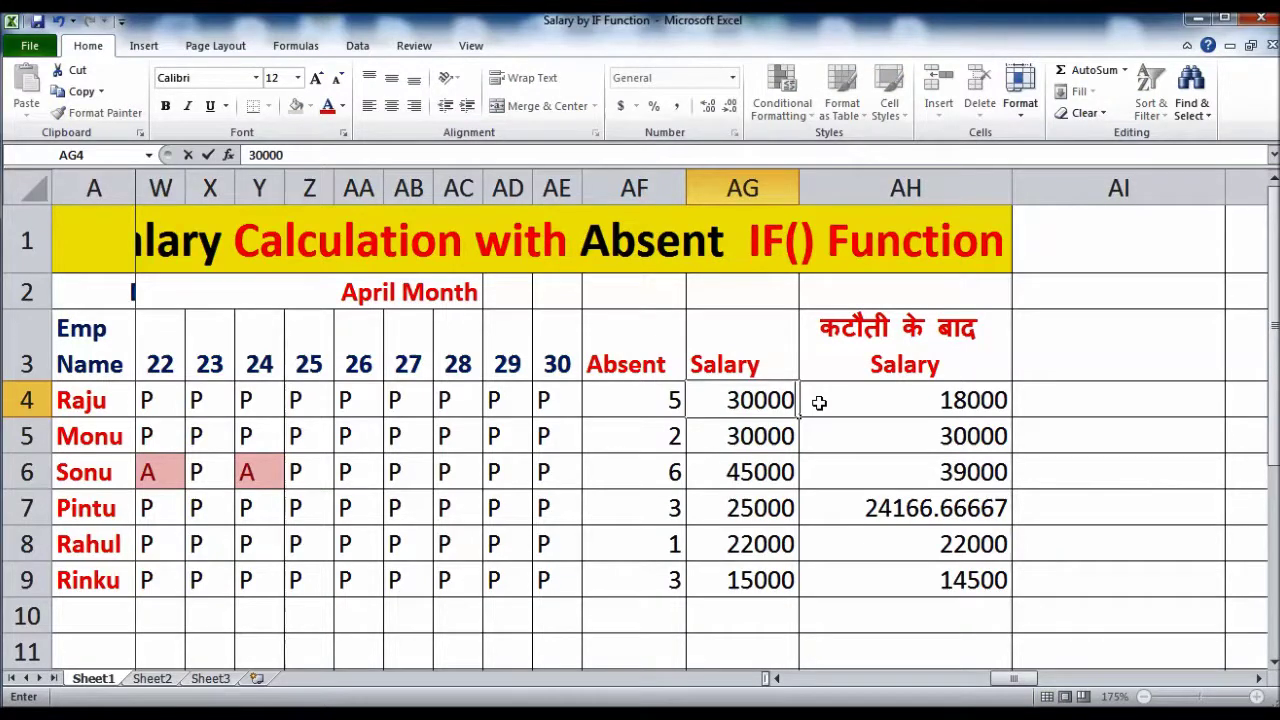
{"action": "key", "text": "Return"}
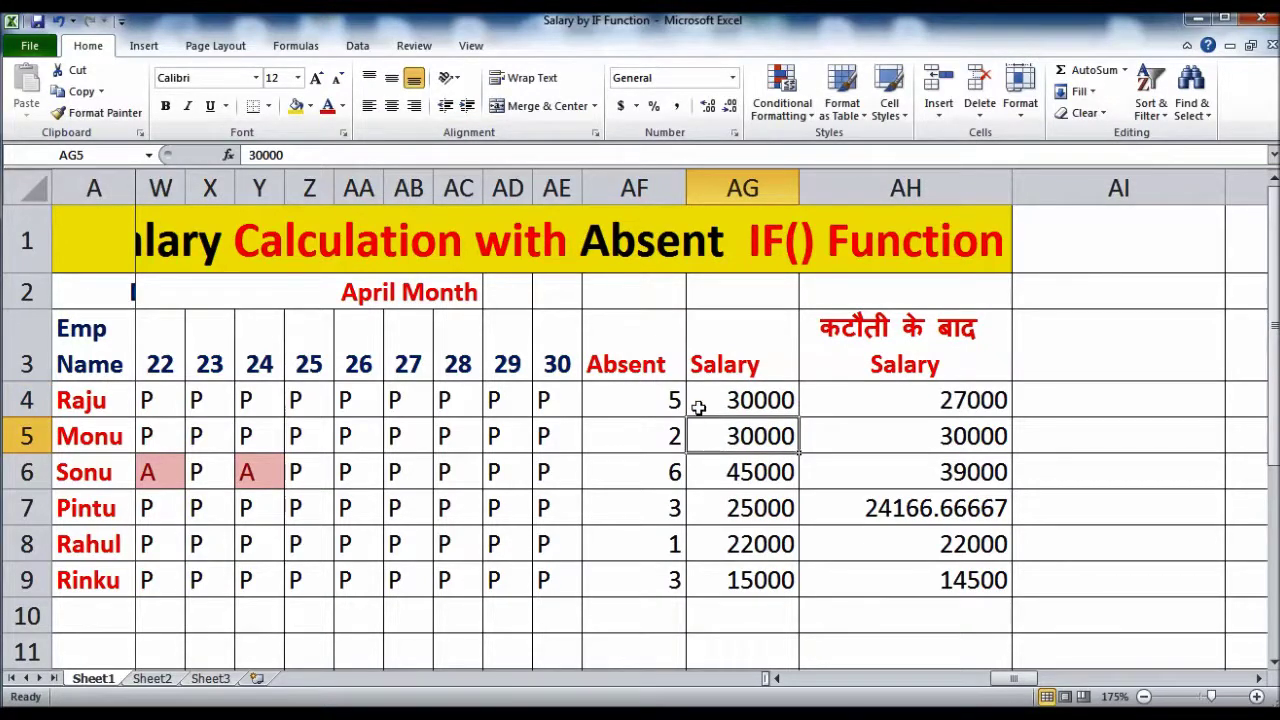
Set the salary in AG5 to 26000
{"action": "left_click", "coordinate": [675, 436]}
{"action": "left_click", "coordinate": [743, 440]}
{"action": "type", "text": "26000"}
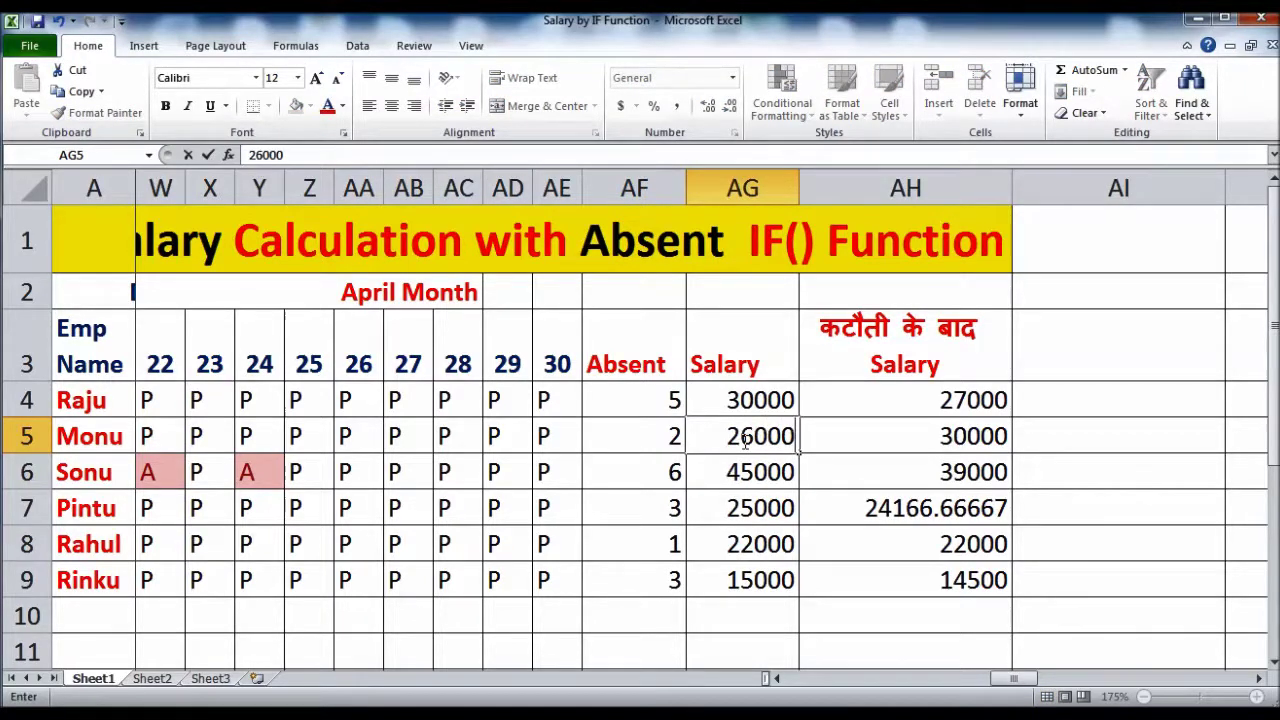
{"action": "key", "text": "Return"}
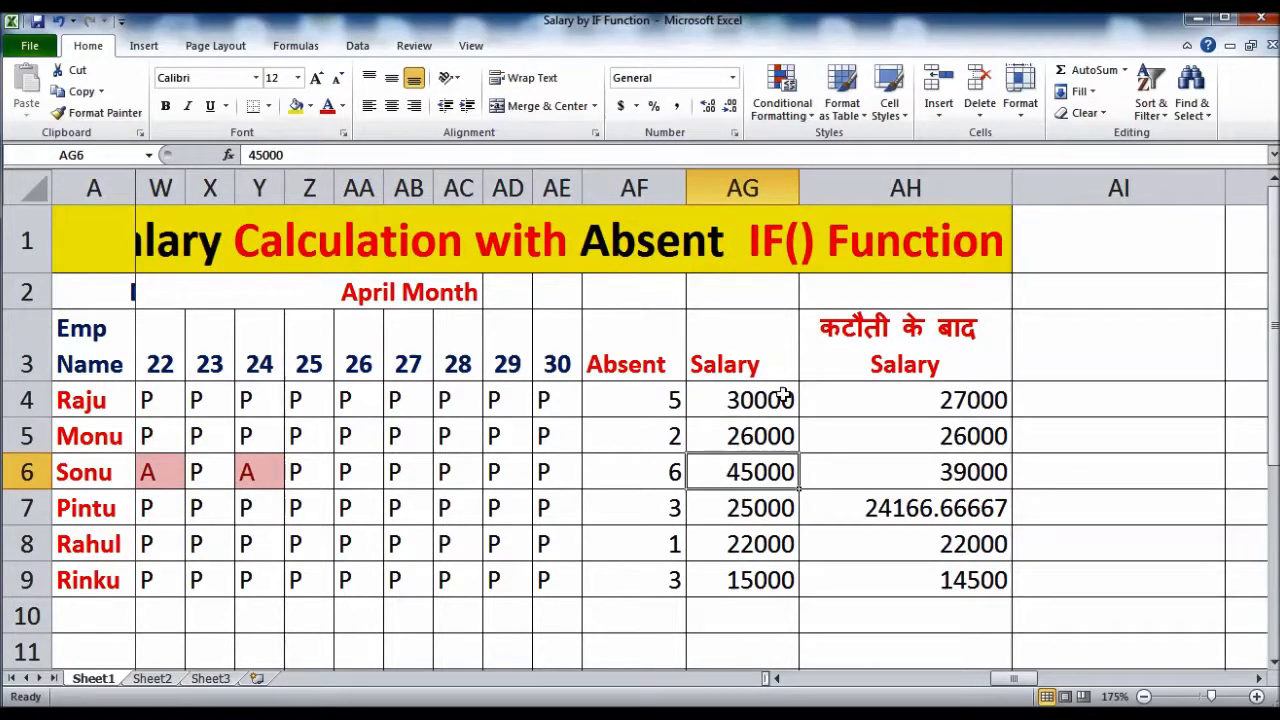
Examine the absent days and salary in row 4 and the IF formula in AH4, leaving them unchanged
{"action": "left_click", "coordinate": [677, 402]}
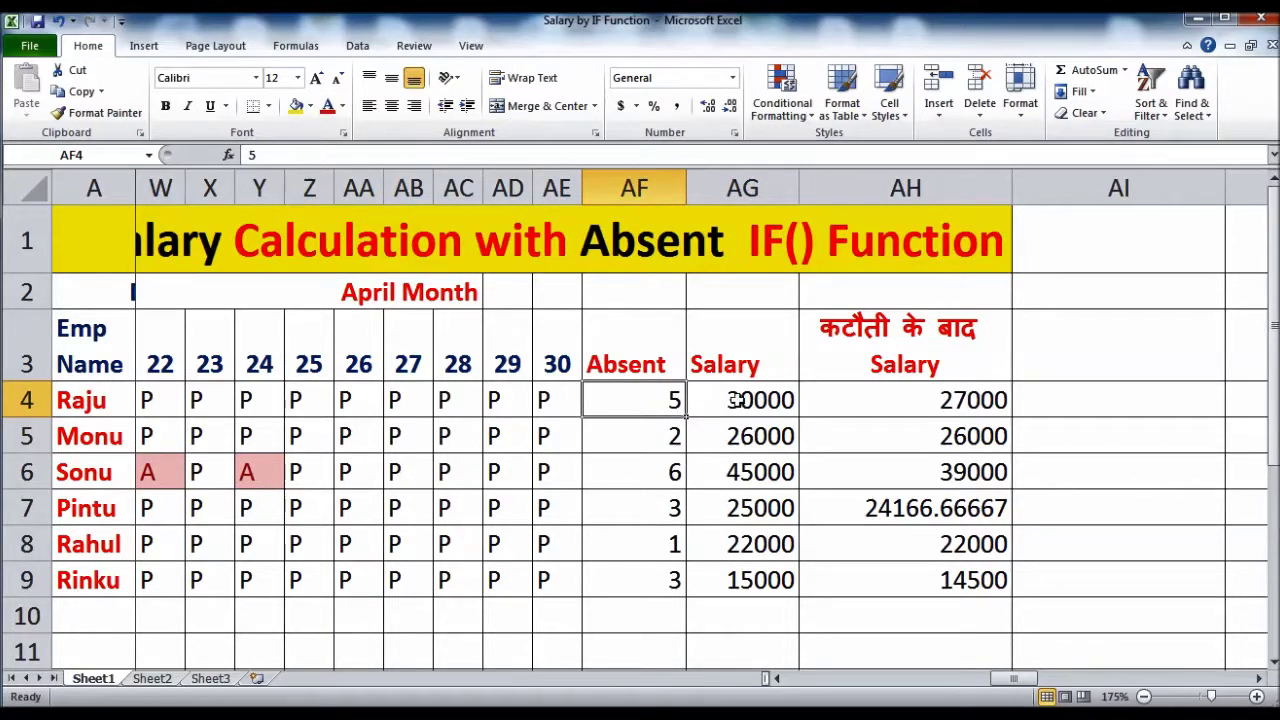
{"action": "left_click", "coordinate": [736, 400]}
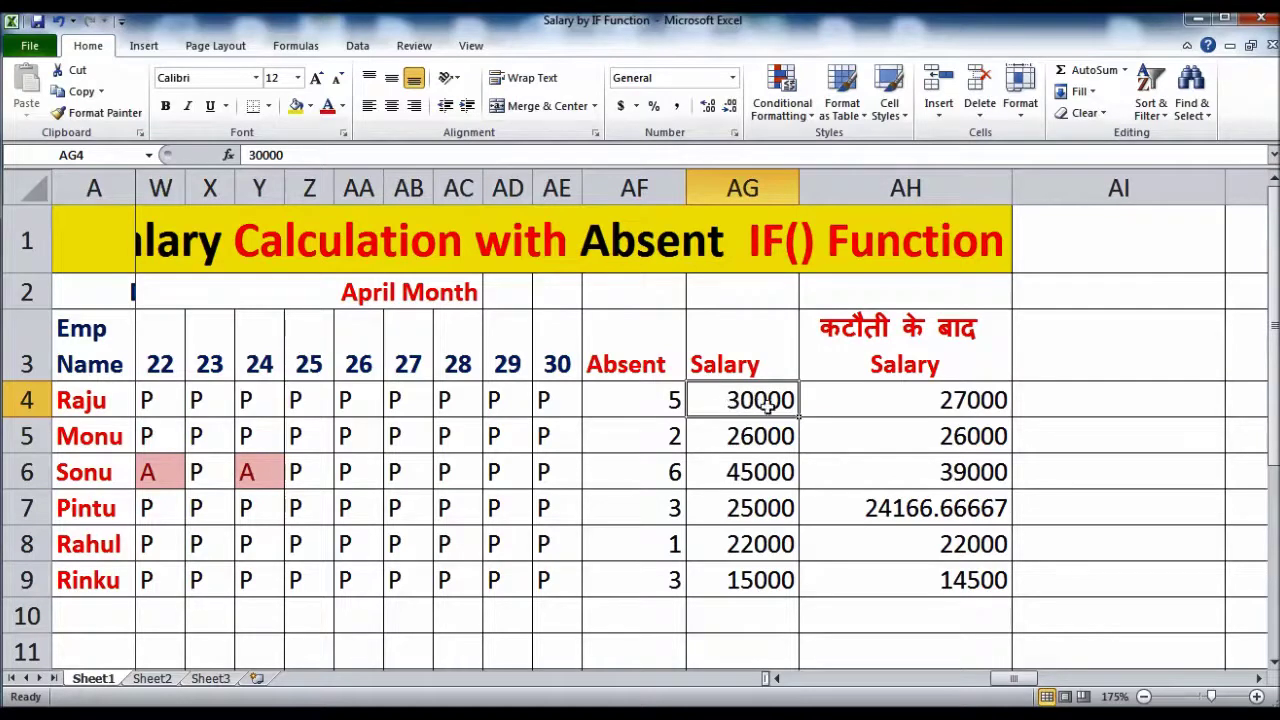
{"action": "double_click", "coordinate": [922, 401]}
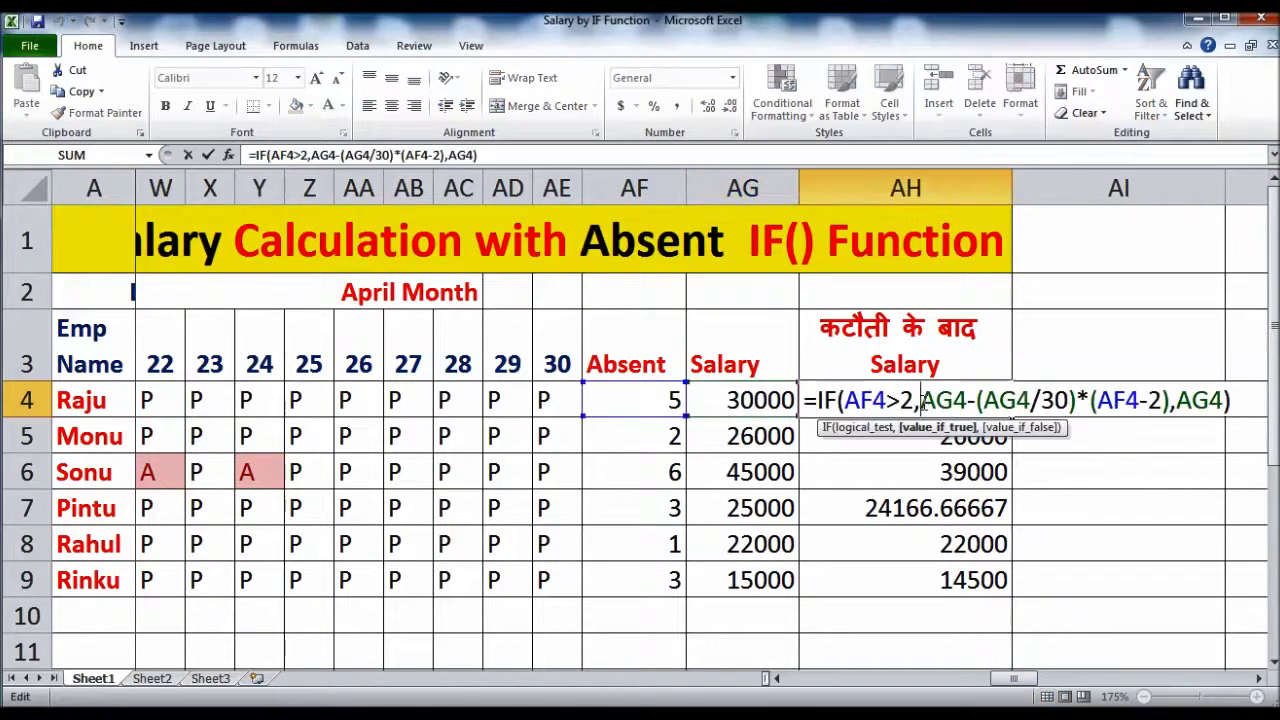
{"action": "left_click", "coordinate": [1121, 441]}
{"action": "key", "text": "Escape"}
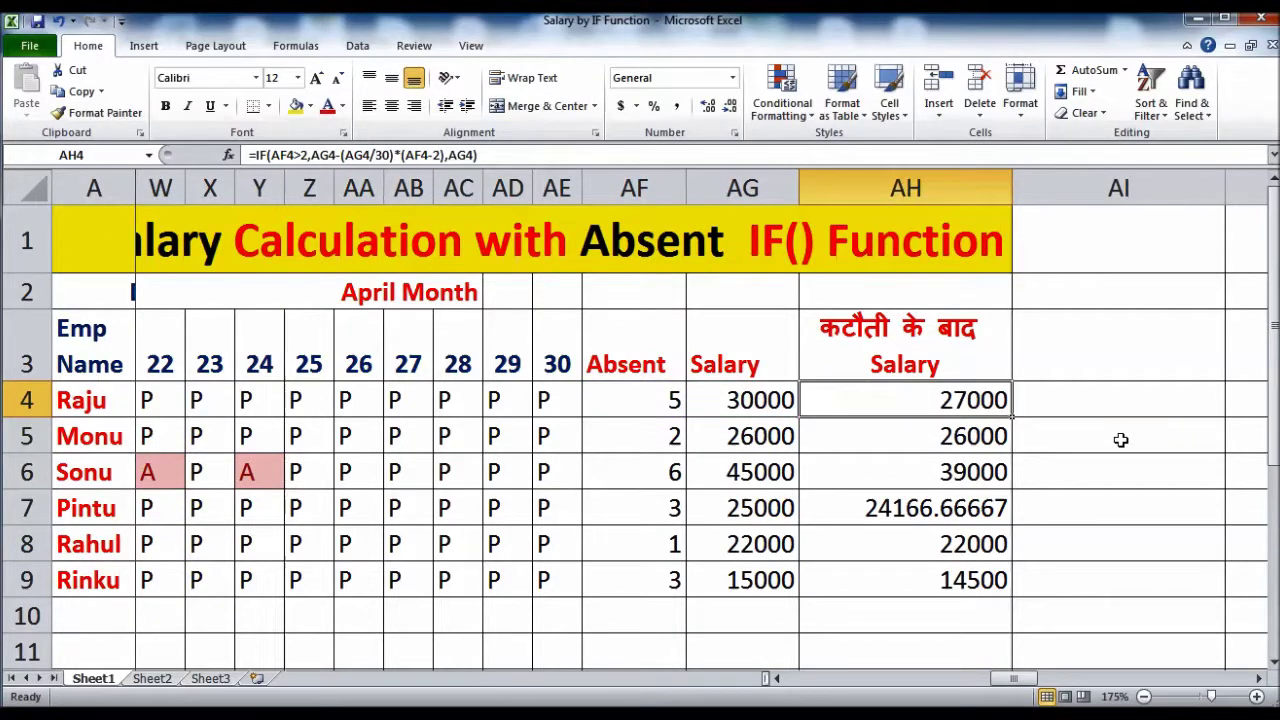
Fill the IF formula from AH4 down to AH9 again and reselect AH4
{"action": "double_click", "coordinate": [1011, 418]}
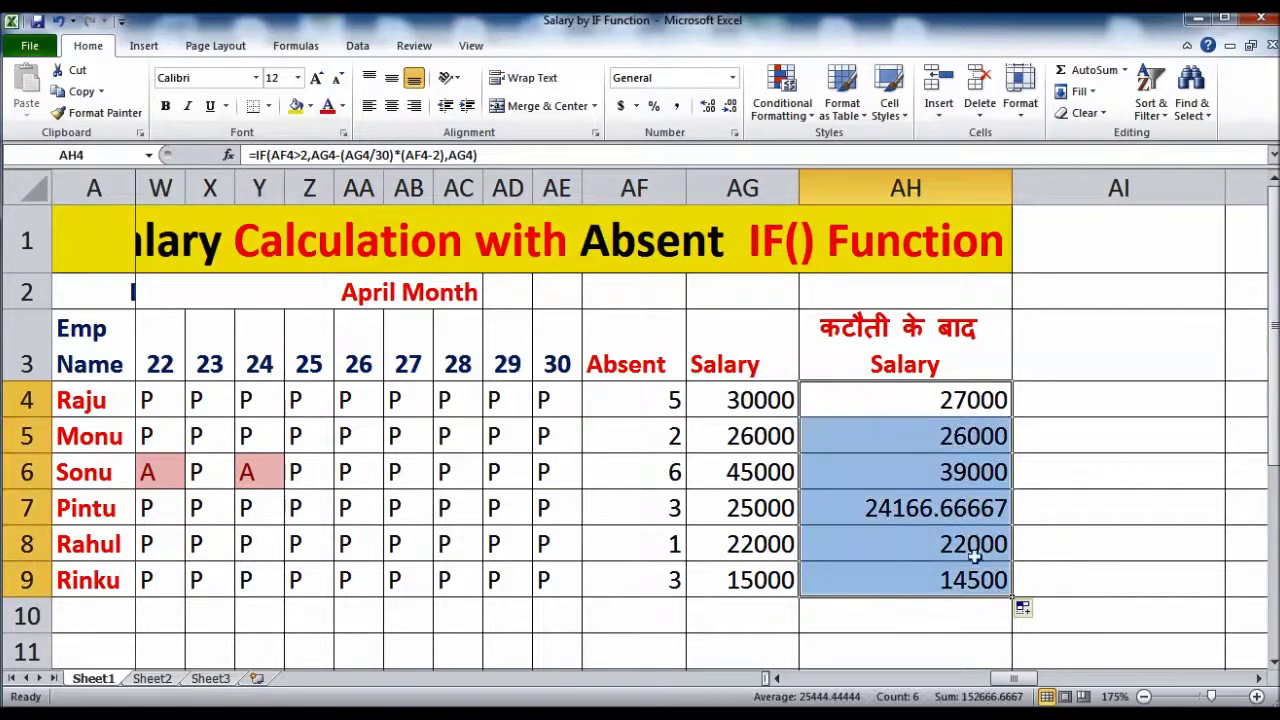
{"action": "left_click", "coordinate": [913, 530]}
{"action": "left_click", "coordinate": [902, 410]}
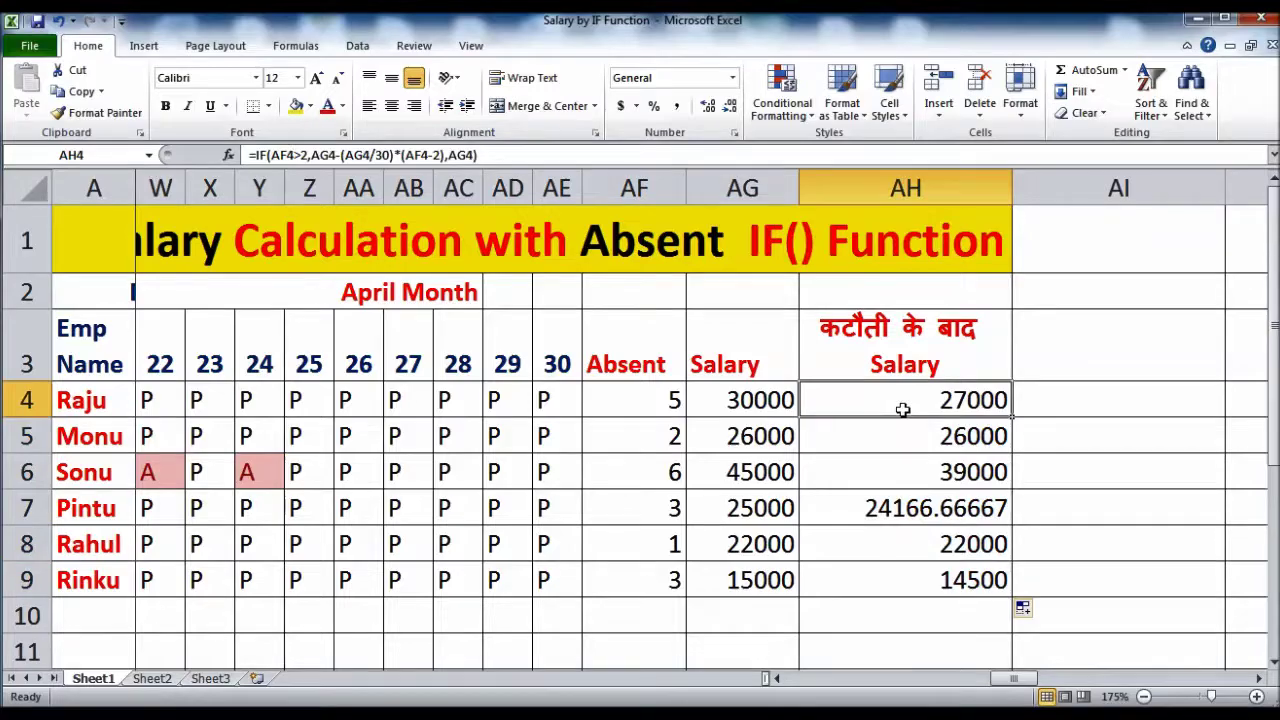
Switch to the Question document in Word and review the deduction rule and the written If formula
{"action": "key", "text": "alt+Tab"}
{"action": "left_click_drag", "start_coordinate": [286, 556], "coordinate": [824, 626]}
{"action": "left_click", "coordinate": [800, 630]}
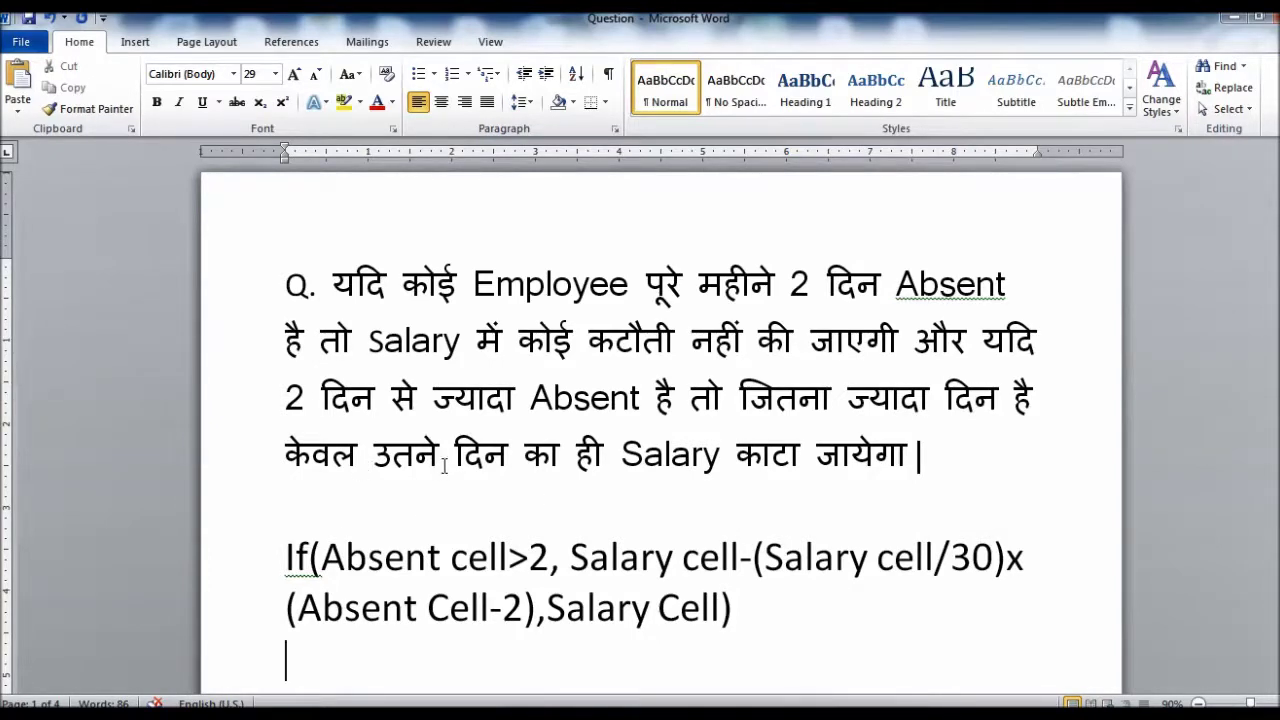
{"action": "left_click_drag", "start_coordinate": [287, 266], "coordinate": [914, 458]}
{"action": "left_click_drag", "start_coordinate": [284, 550], "coordinate": [765, 645]}
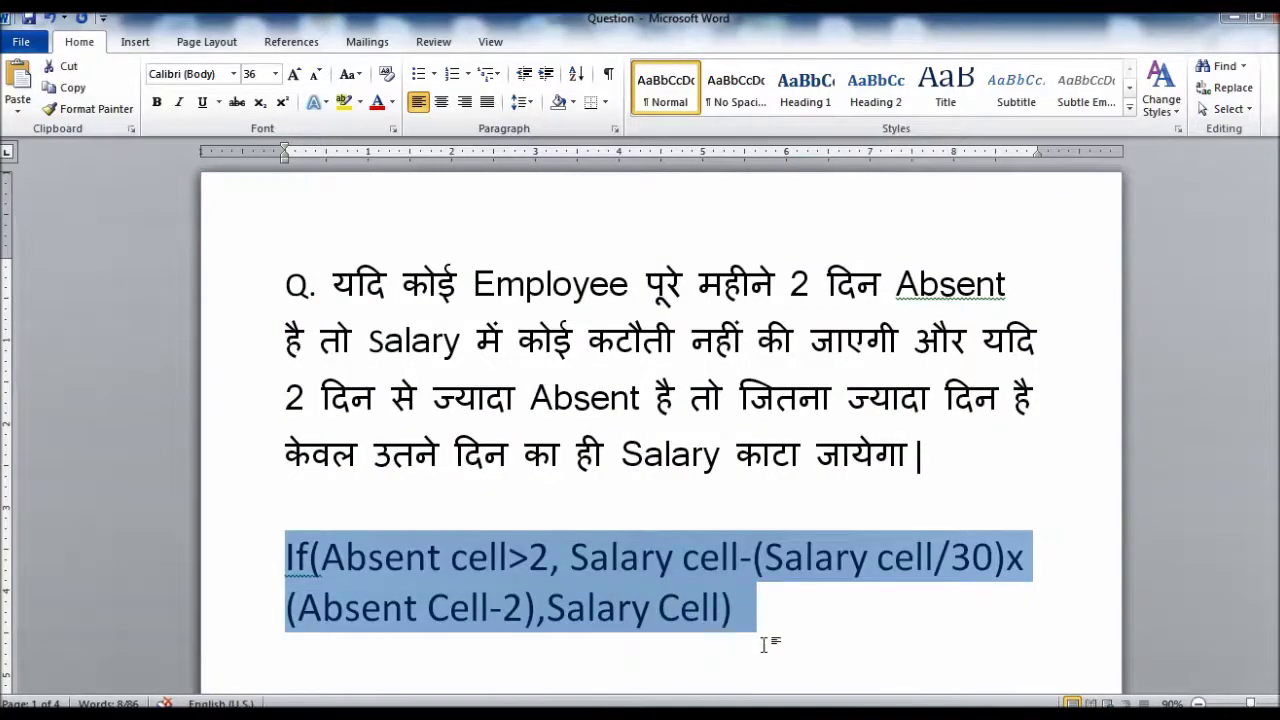
{"action": "left_click", "coordinate": [758, 644]}
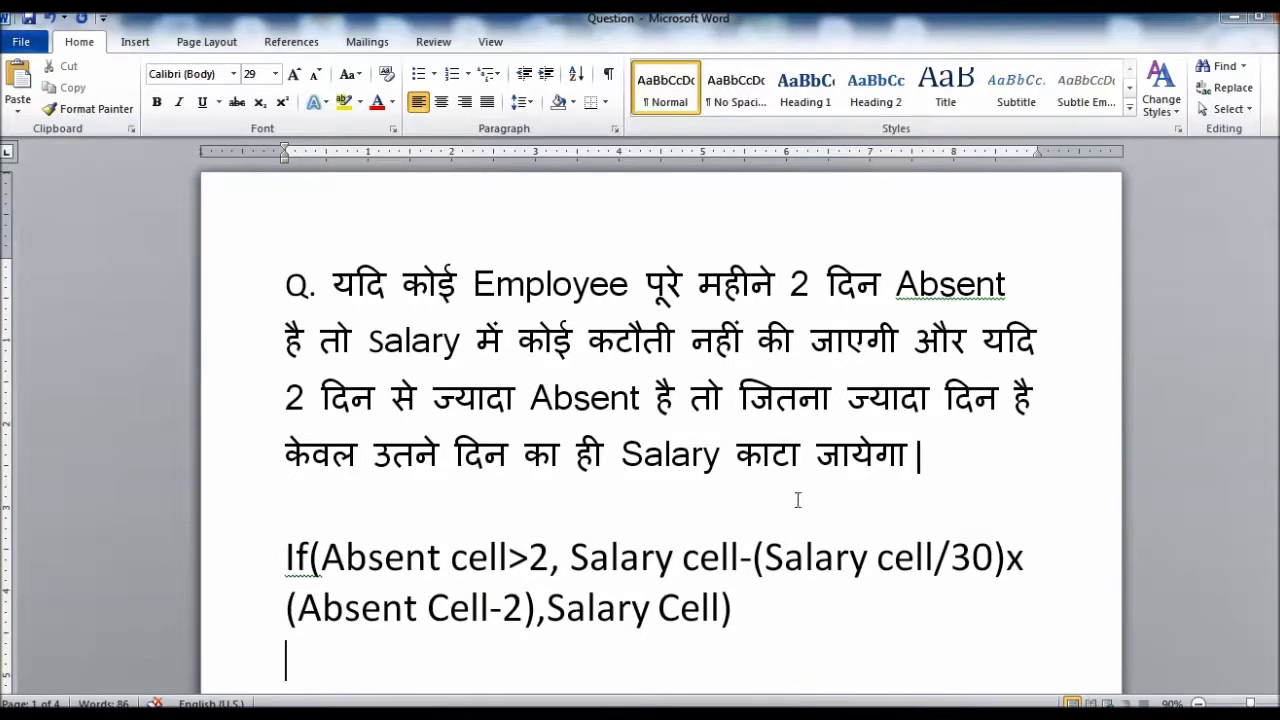
Color the two-line If formula below the question red
{"action": "left_click_drag", "start_coordinate": [240, 576], "coordinate": [471, 657]}
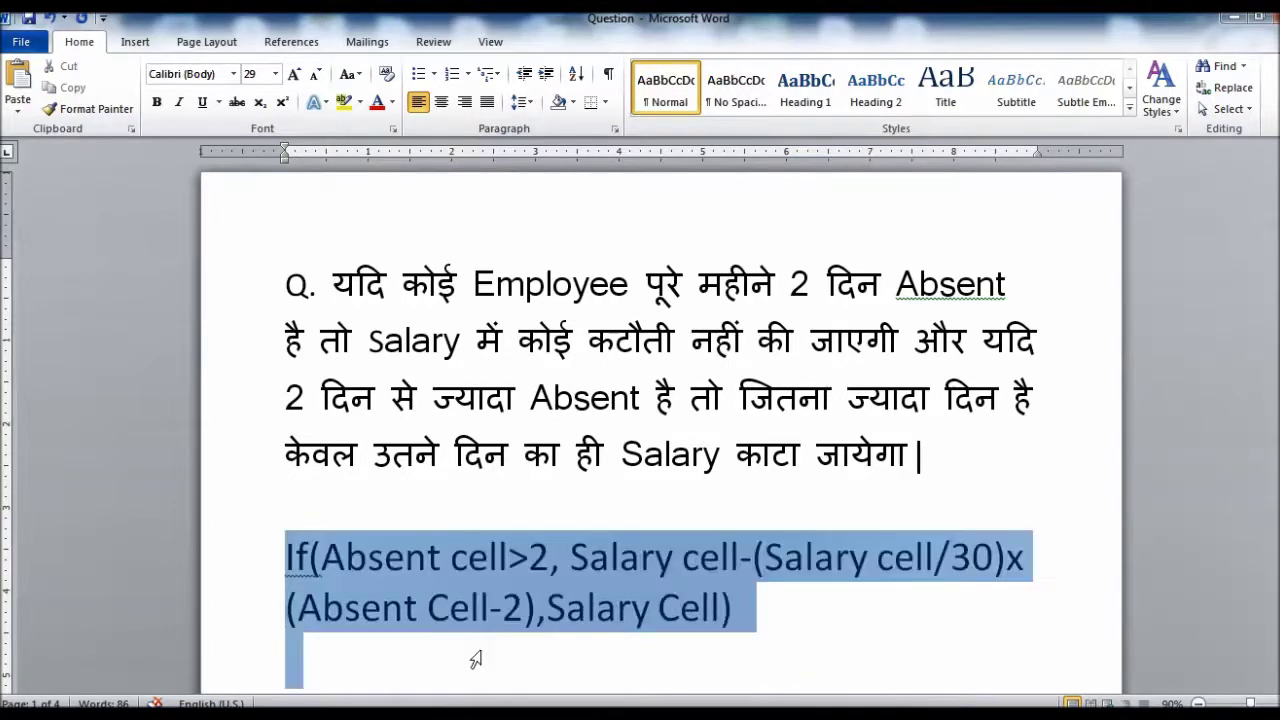
{"action": "left_click", "coordinate": [377, 102]}
{"action": "left_click", "coordinate": [633, 611]}
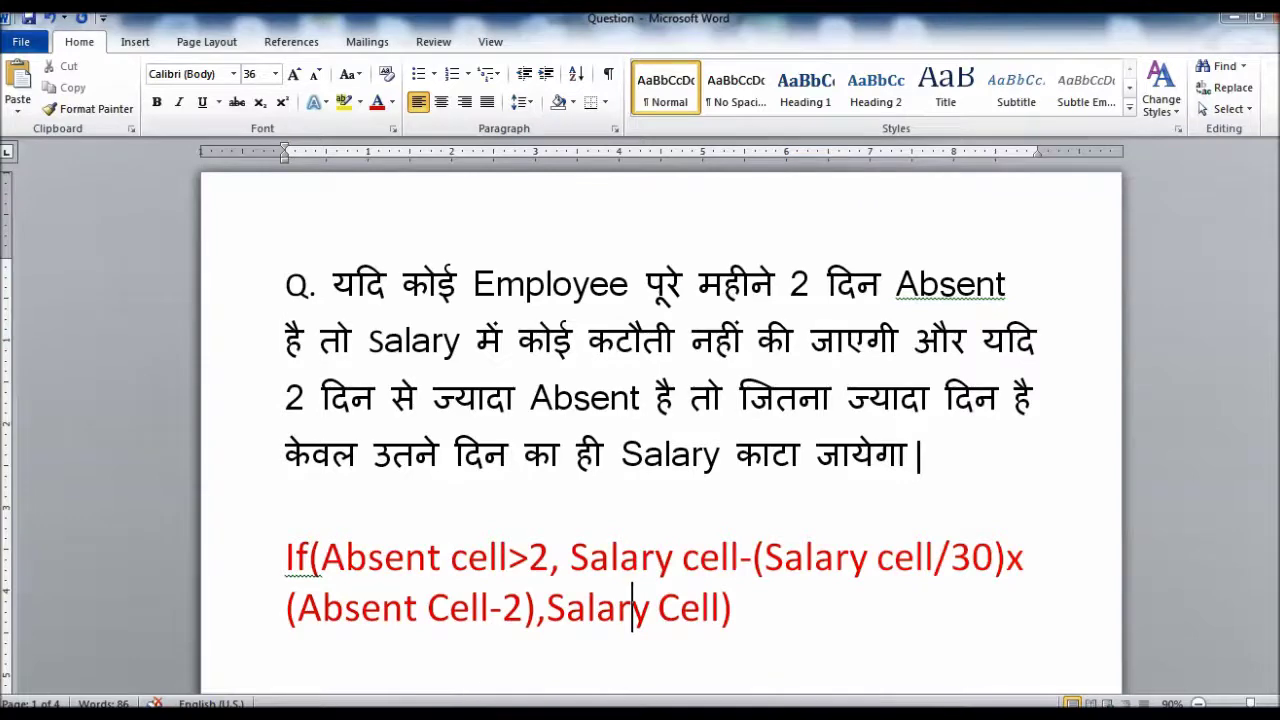
Switch back to the Excel salary sheet and review the date, day-number, employee-name, Absent, Salary and after-deduction Salary headings
{"action": "key", "text": "alt+Tab"}
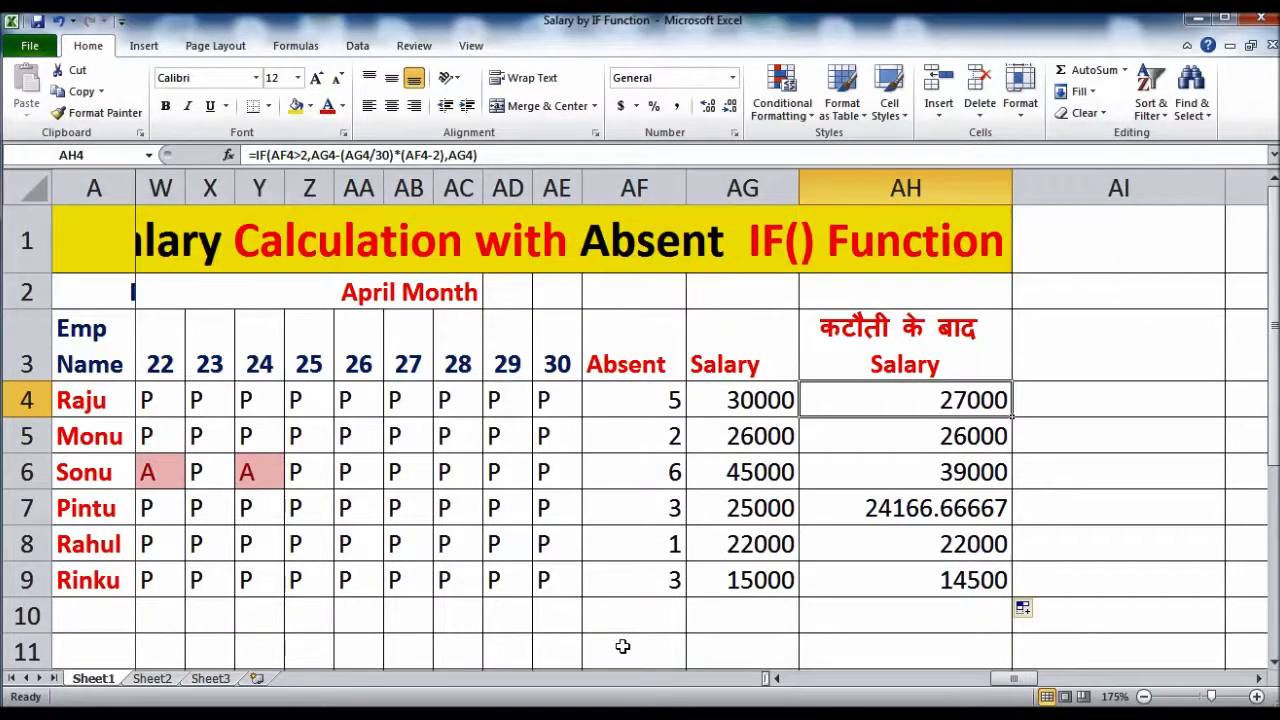
{"action": "left_click_drag", "start_coordinate": [1020, 681], "coordinate": [993, 683]}
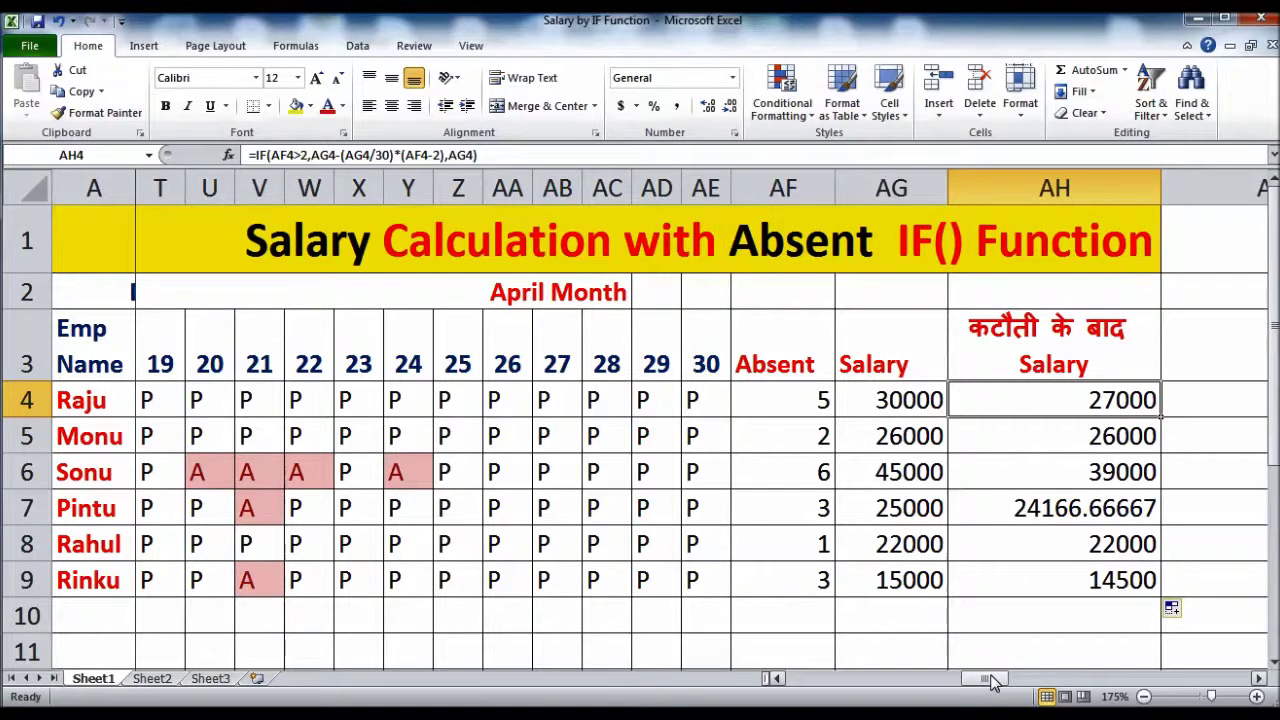
{"action": "left_click_drag", "start_coordinate": [993, 683], "coordinate": [805, 685]}
{"action": "left_click", "coordinate": [145, 290]}
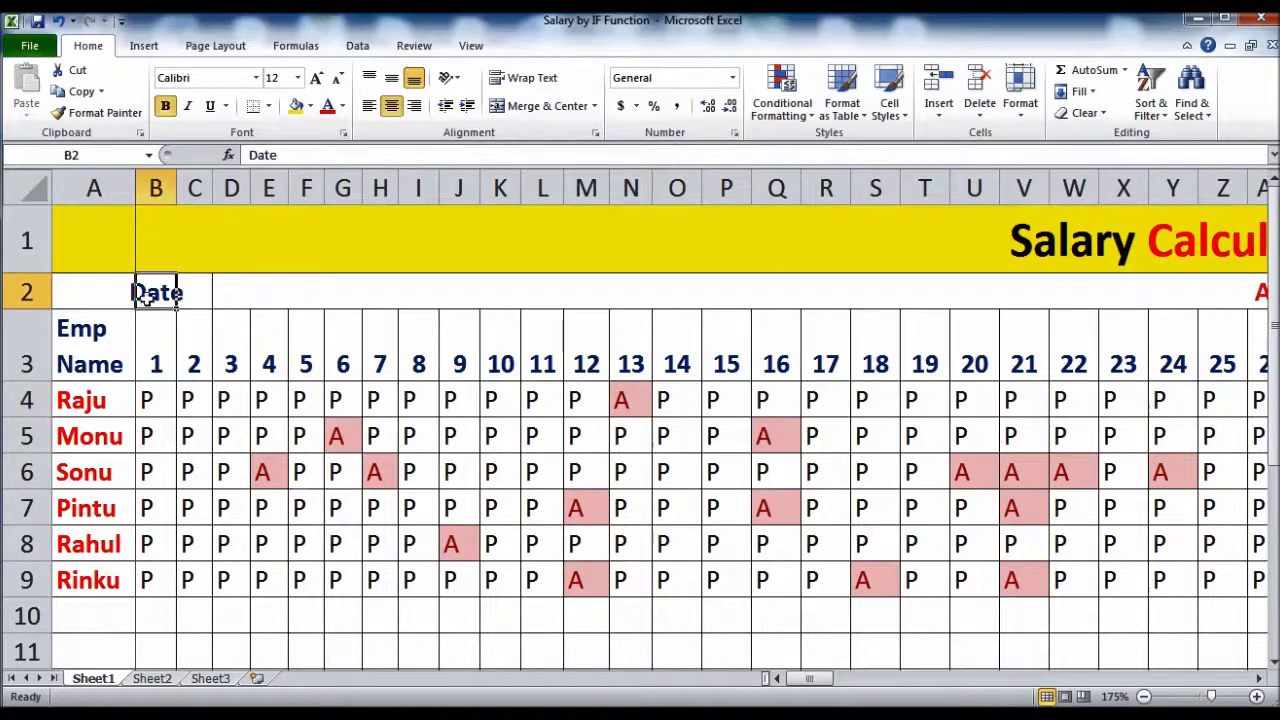
{"action": "left_click", "coordinate": [160, 330]}
{"action": "left_click_drag", "start_coordinate": [160, 330], "coordinate": [929, 371]}
{"action": "left_click_drag", "start_coordinate": [91, 335], "coordinate": [92, 545]}
{"action": "left_click_drag", "start_coordinate": [808, 678], "coordinate": [975, 690]}
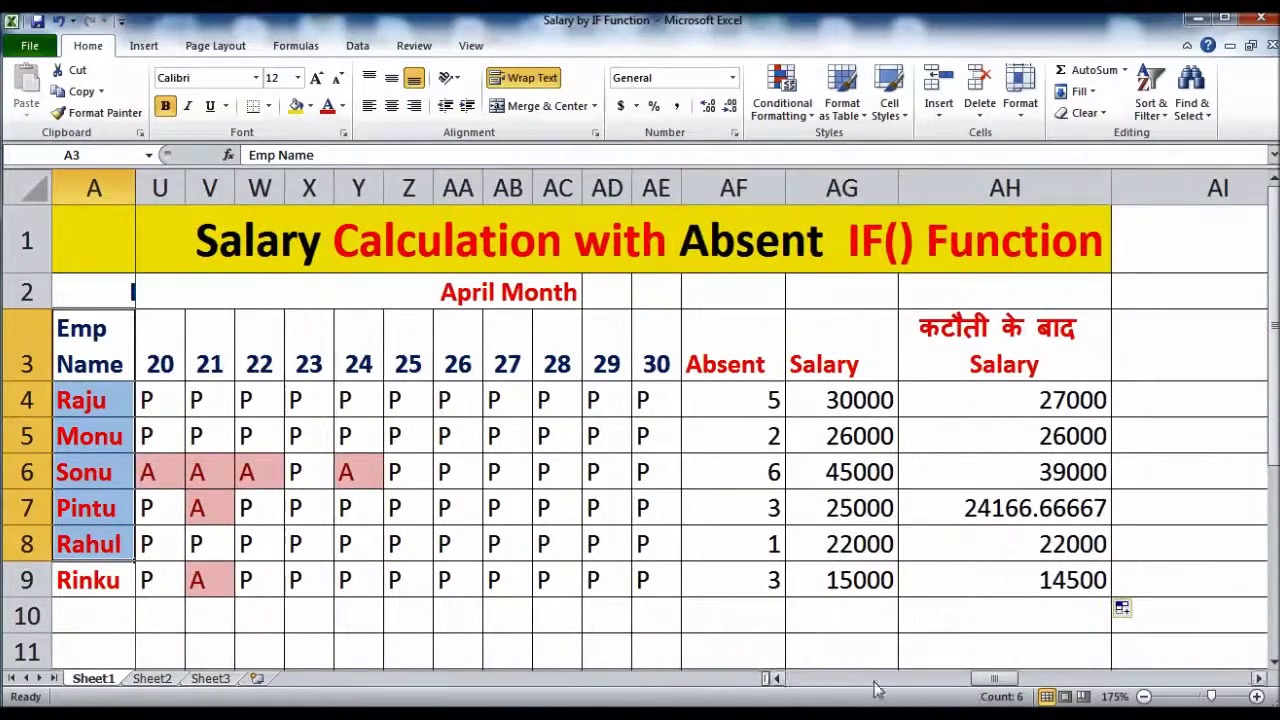
{"action": "left_click_drag", "start_coordinate": [158, 360], "coordinate": [660, 364]}
{"action": "left_click", "coordinate": [745, 363]}
{"action": "left_click", "coordinate": [814, 351]}
{"action": "left_click", "coordinate": [1045, 345]}
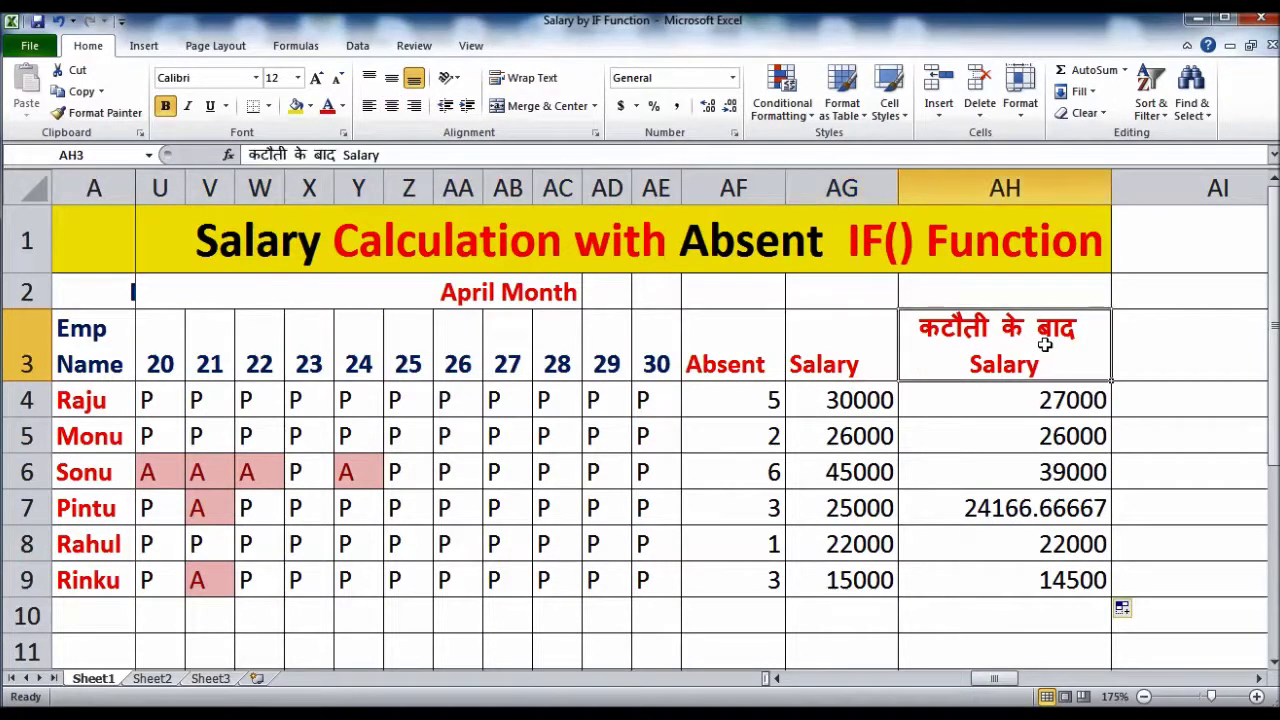